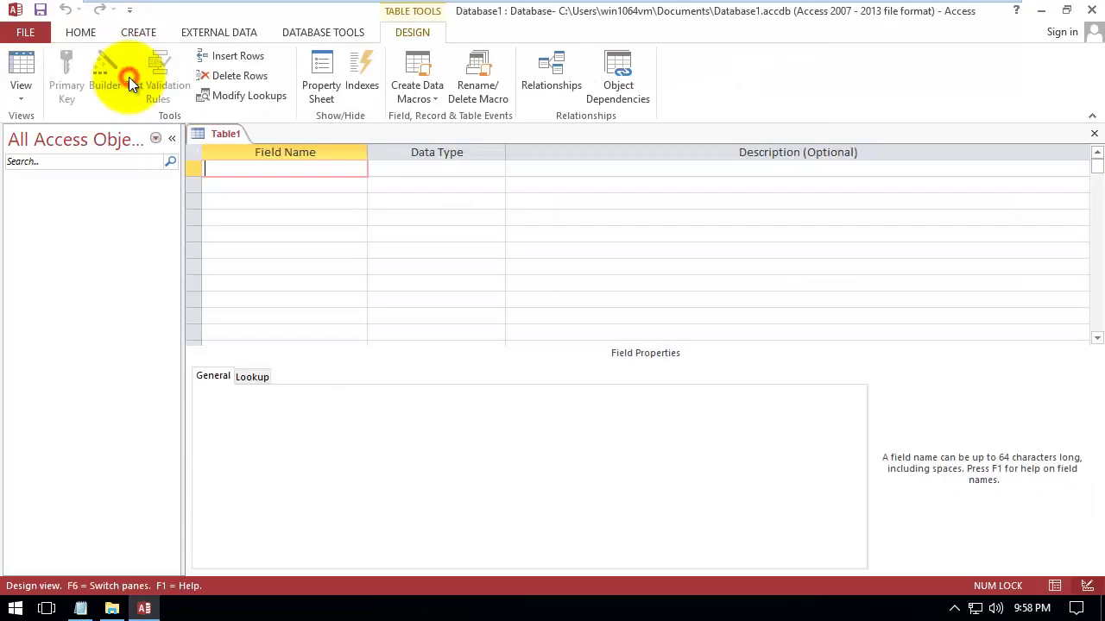
Create a new blank table in Design View and look over the first field's data type list
click(250, 164)
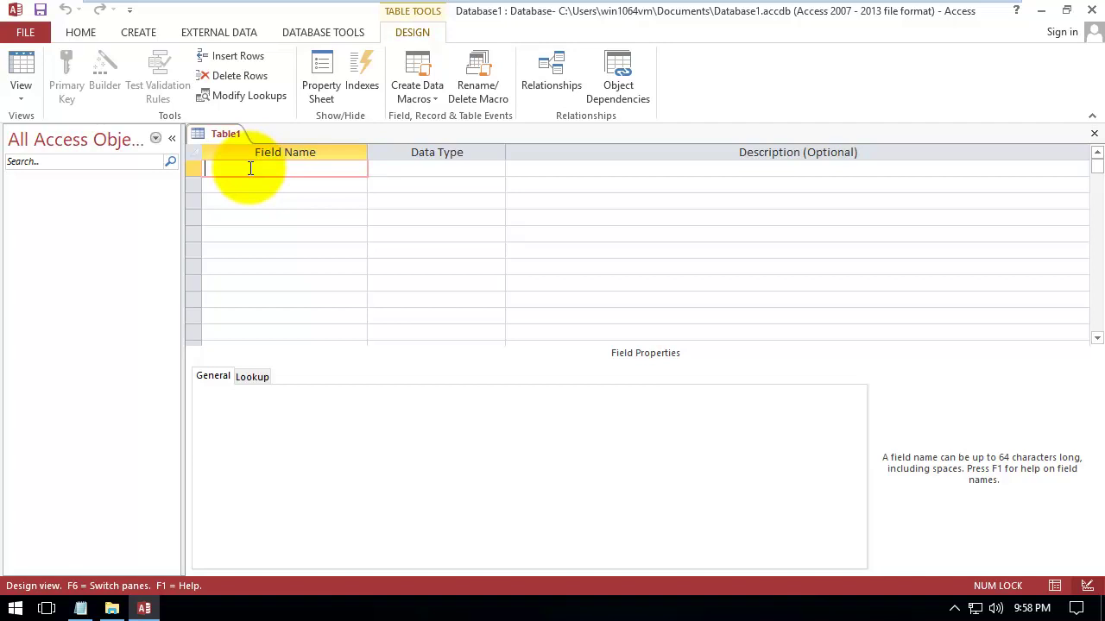
click(402, 167)
click(494, 168)
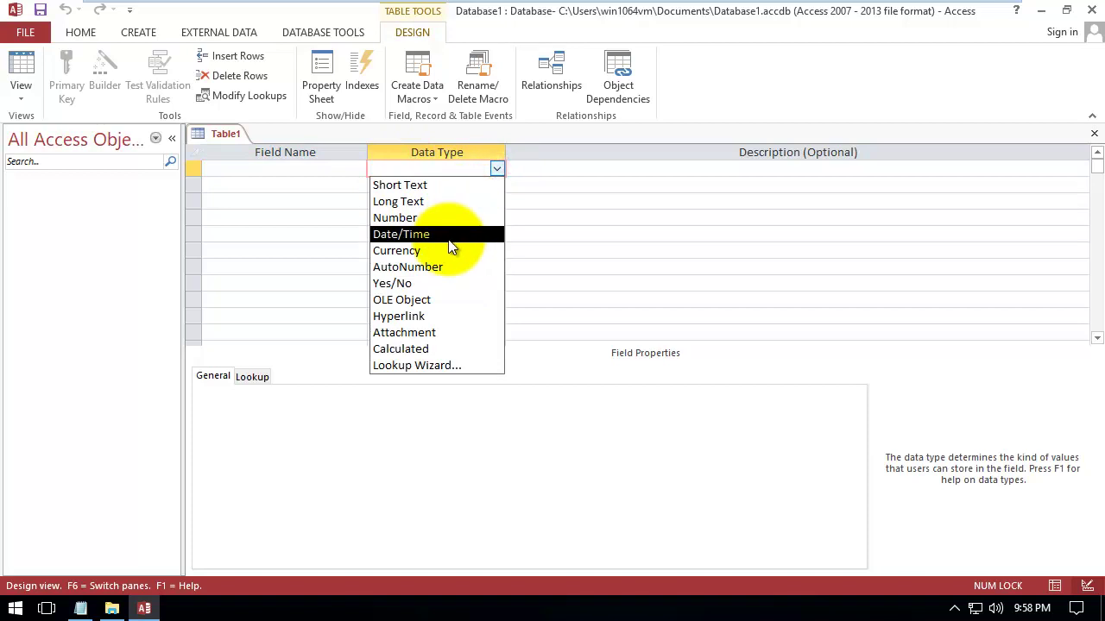
click(522, 177)
click(551, 174)
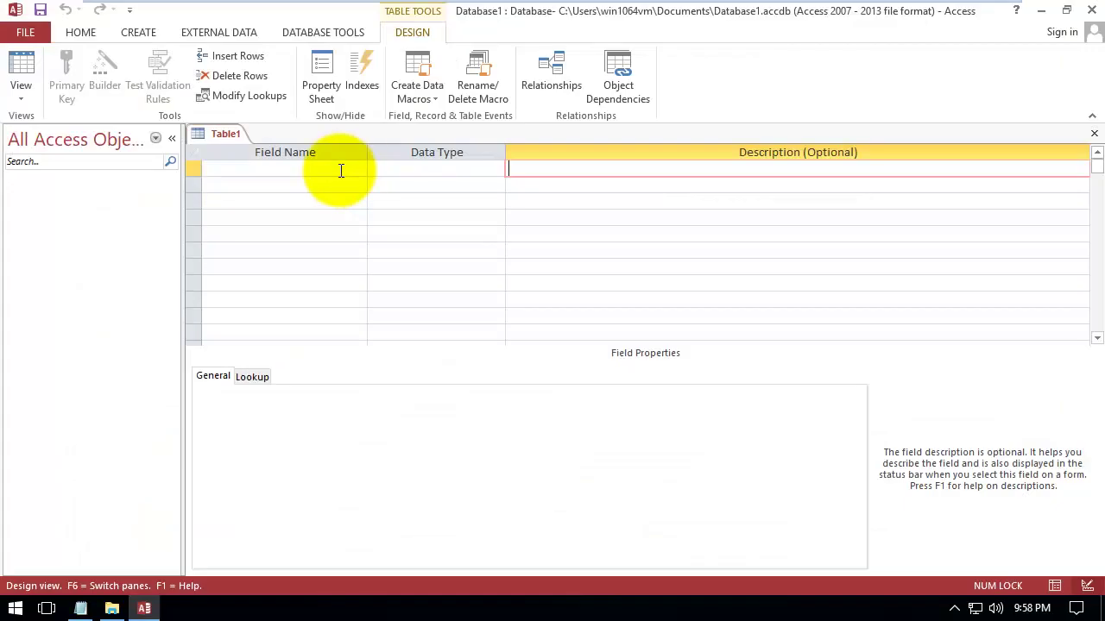
click(341, 171)
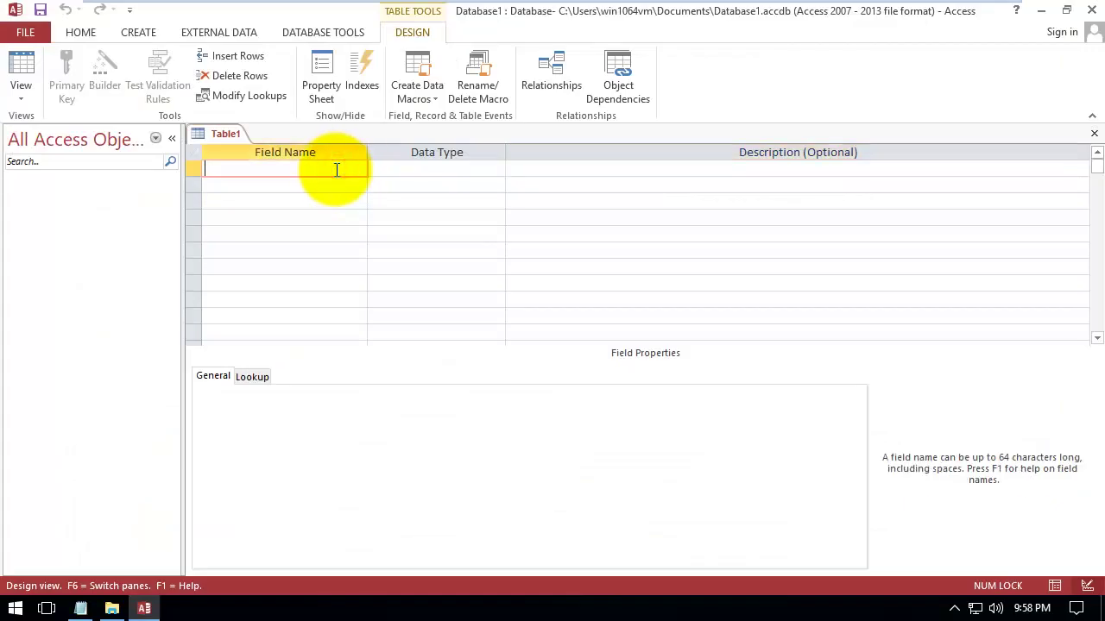
Define the first field as ID with the AutoNumber data type
text(ID)
key(Tab)
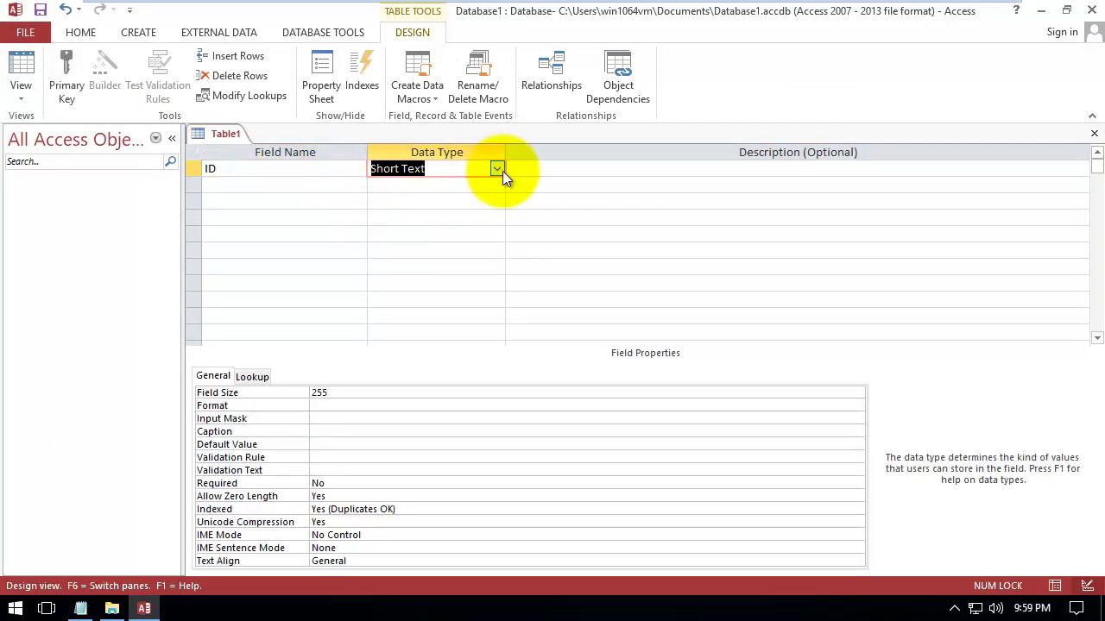
click(498, 170)
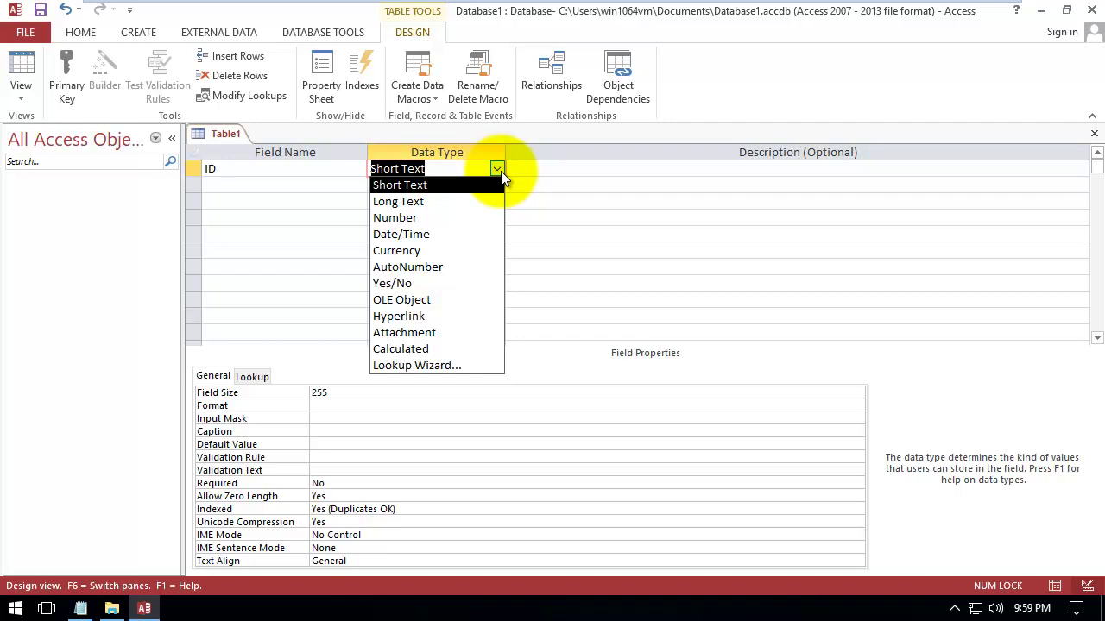
click(401, 267)
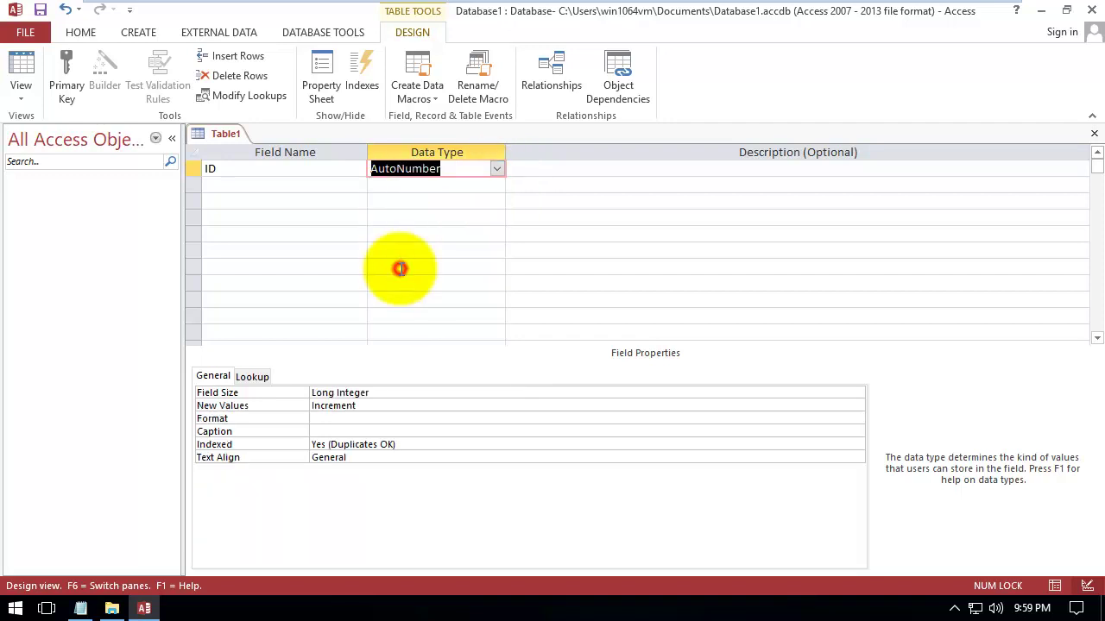
click(330, 186)
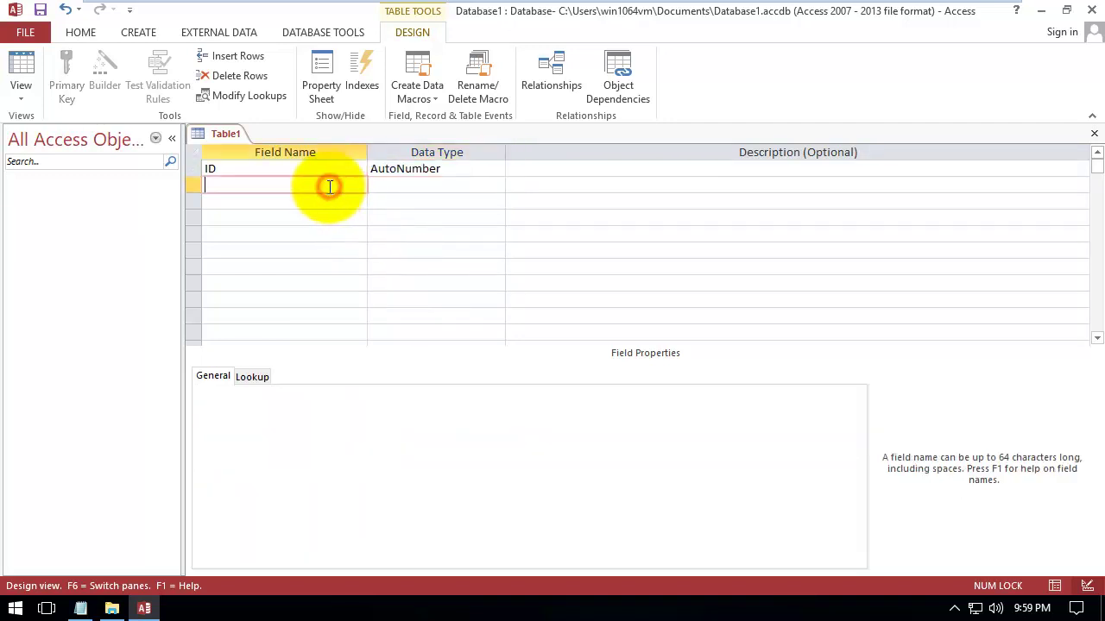
Add an EmployeeName field with the Short Text data type
text(EmployeeName)
key(Tab)
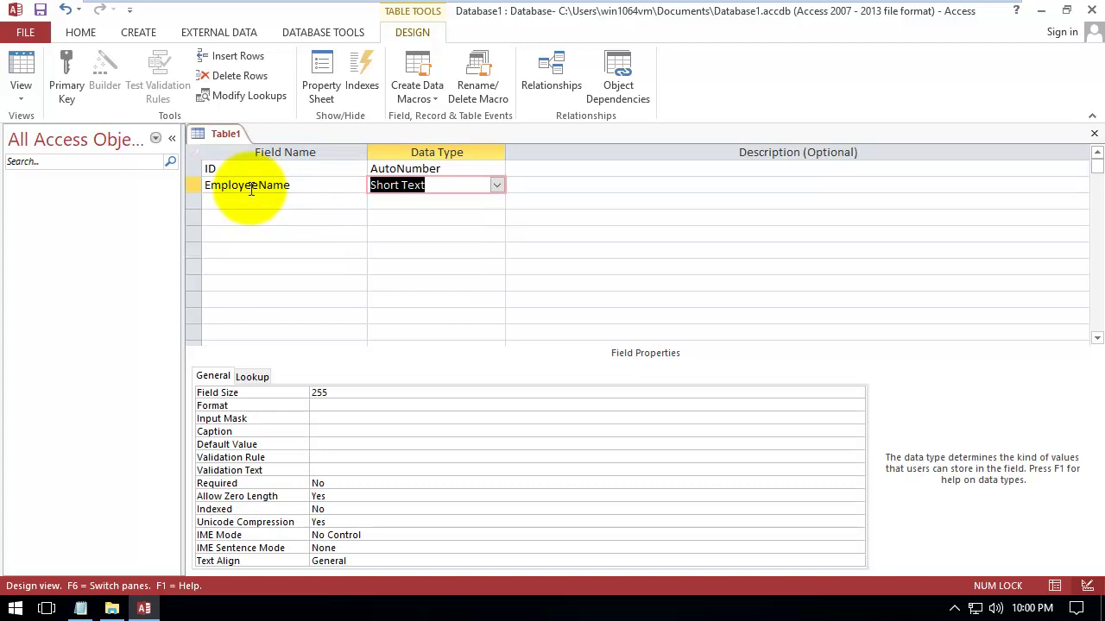
click(498, 185)
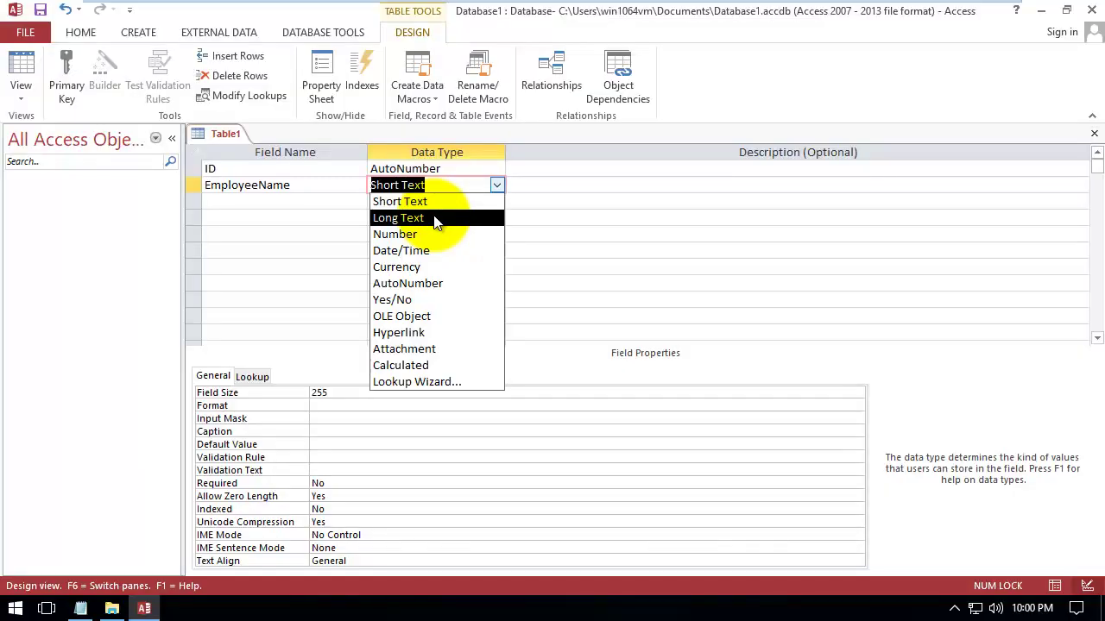
click(380, 204)
click(301, 202)
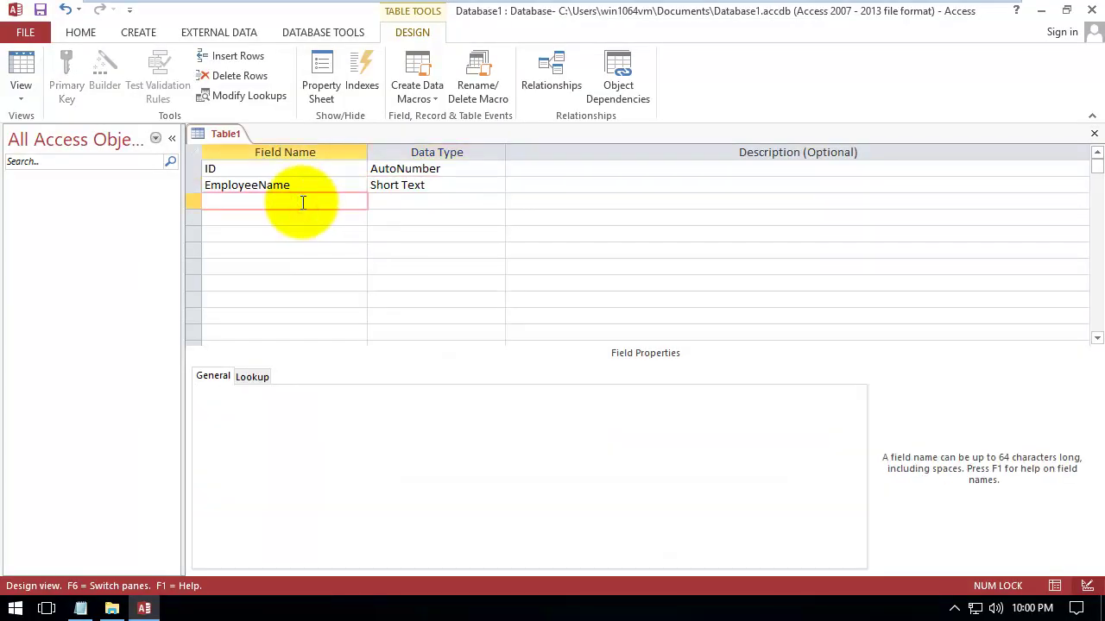
Add a DOB field as Date/Time and name the following field Mobile
text(DOB)
key(Tab)
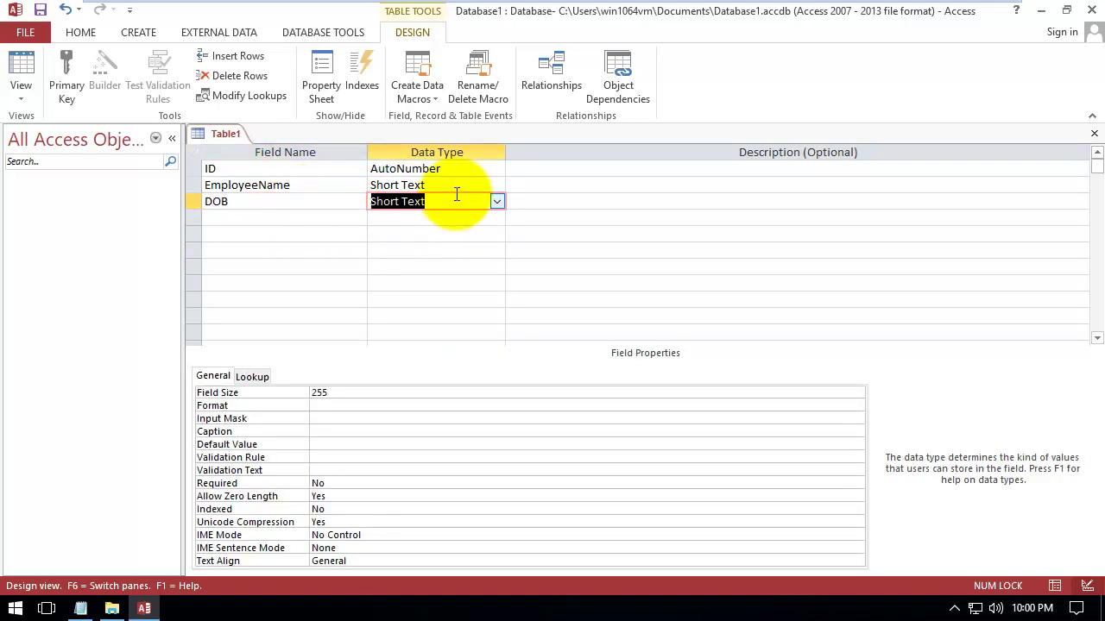
click(498, 201)
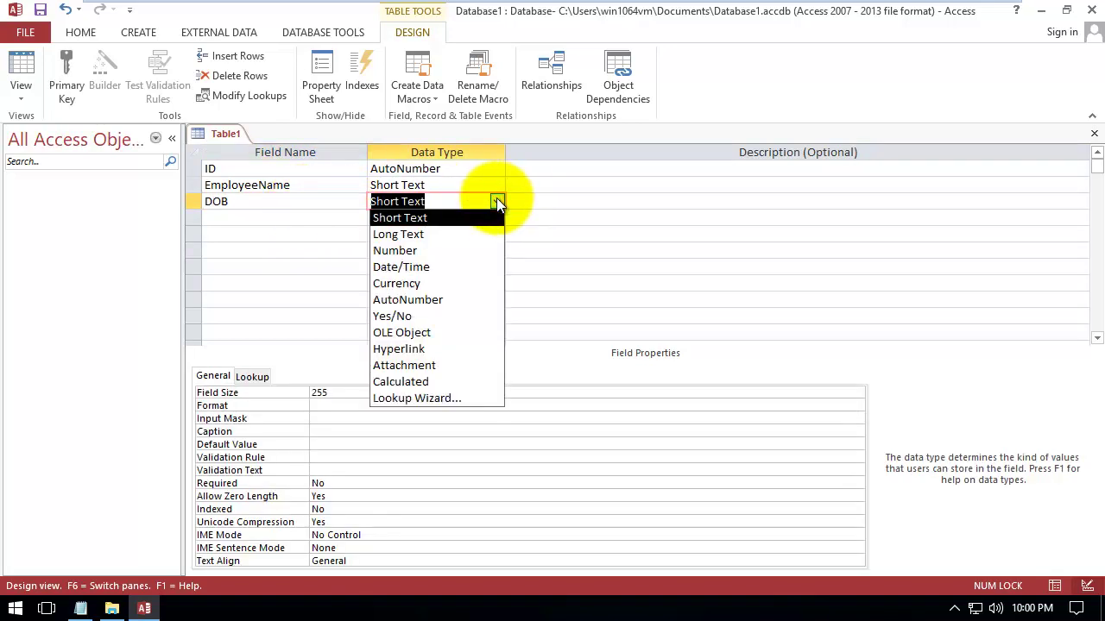
click(436, 267)
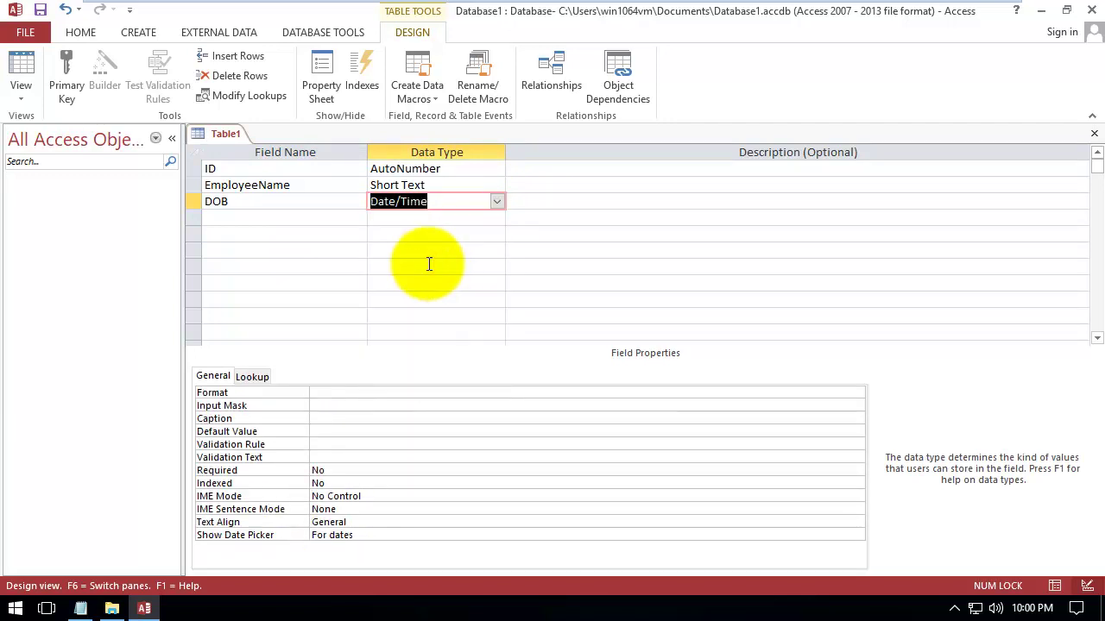
click(337, 217)
text(Mobile)
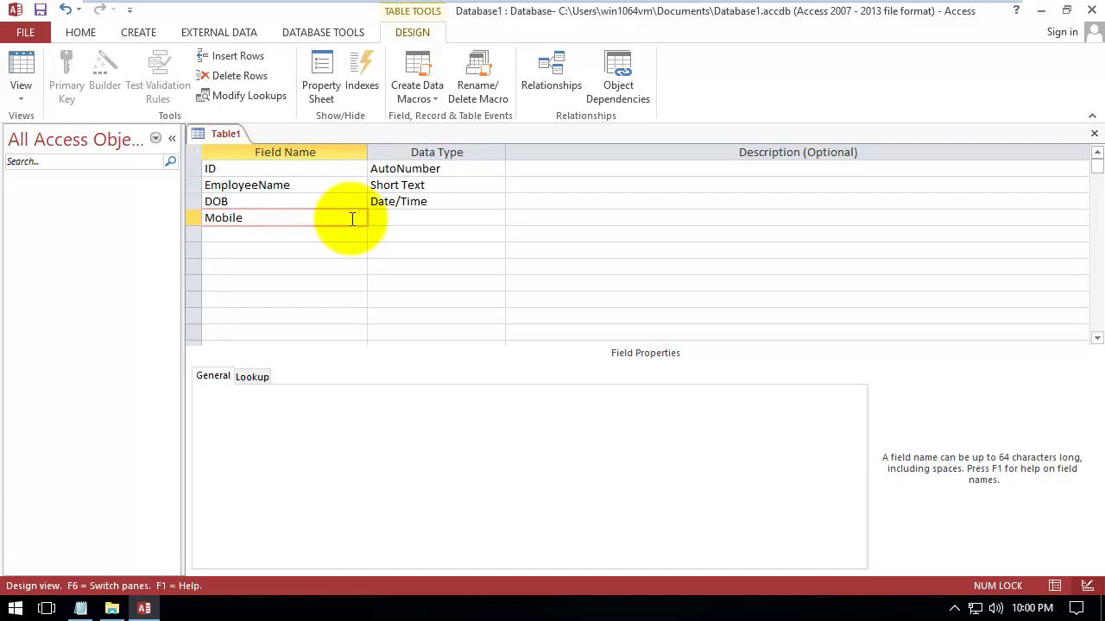
Set the Mobile field's data type to Short Text
click(409, 219)
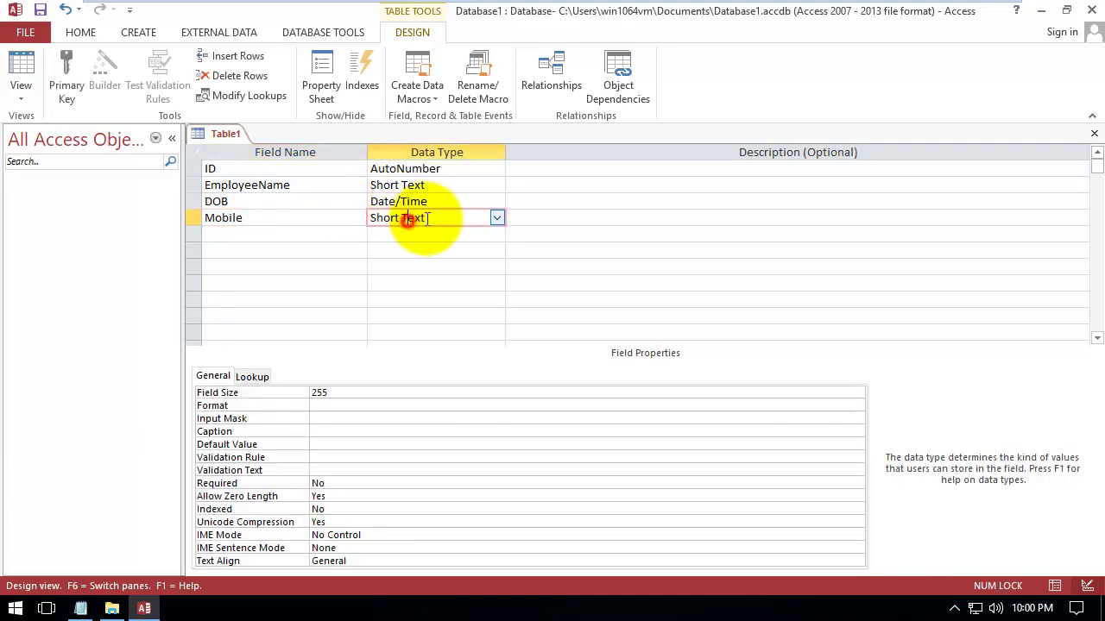
click(496, 220)
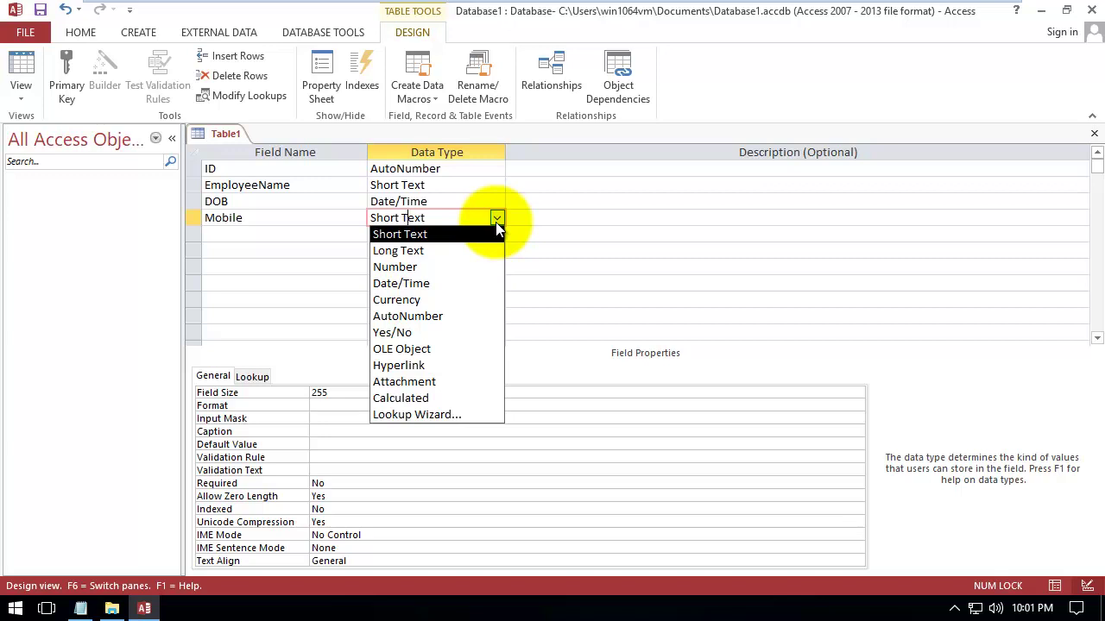
click(425, 236)
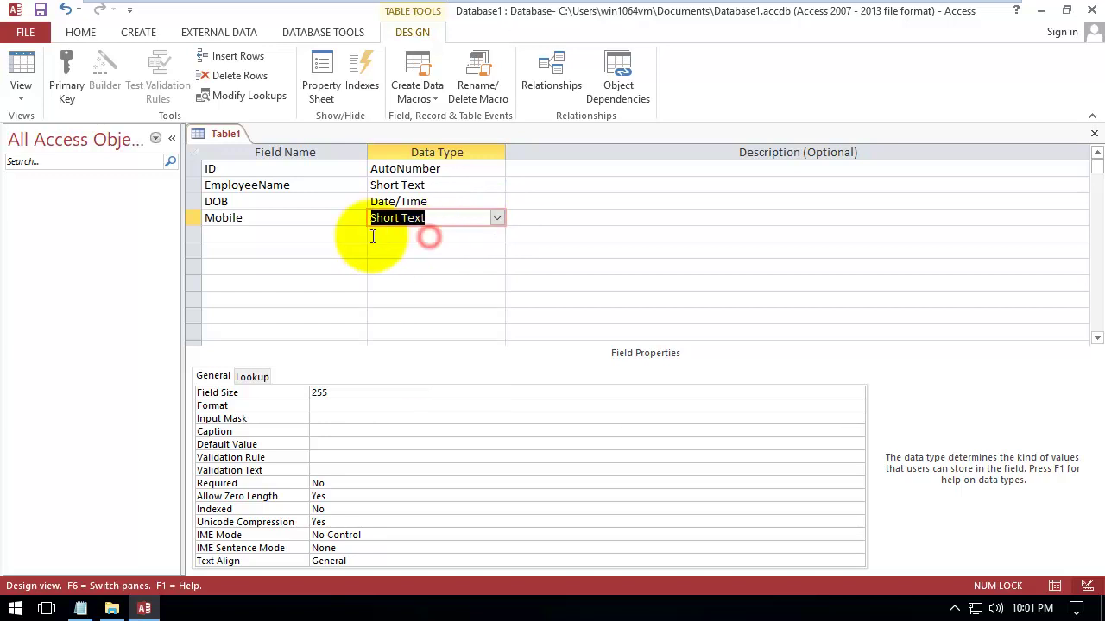
click(312, 234)
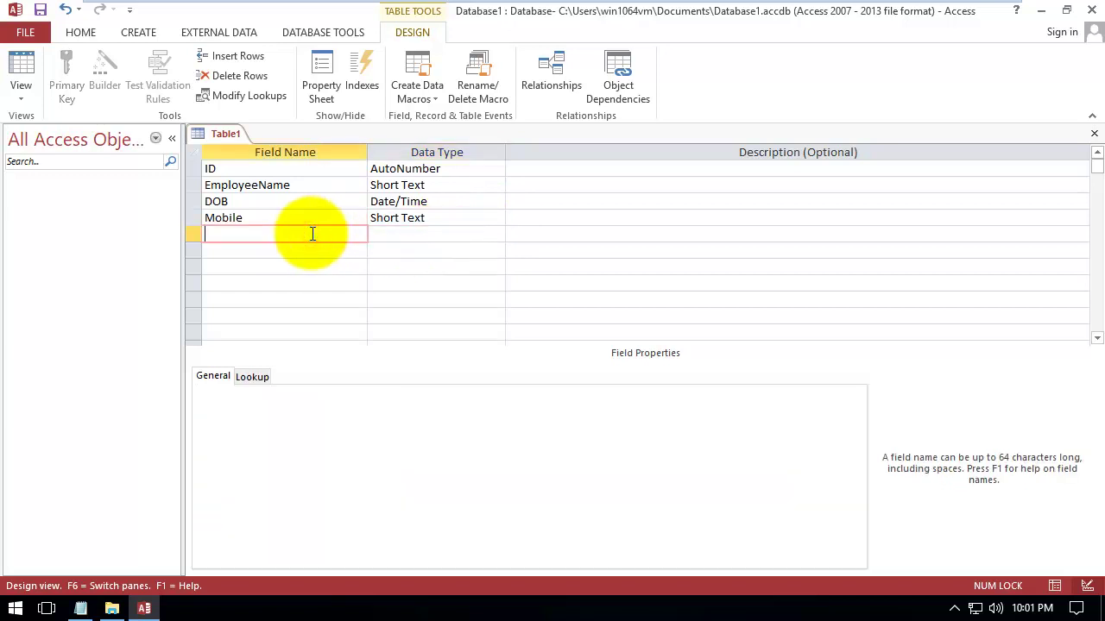
Add an Address field with the Long Text data type
text(Address)
key(Tab)
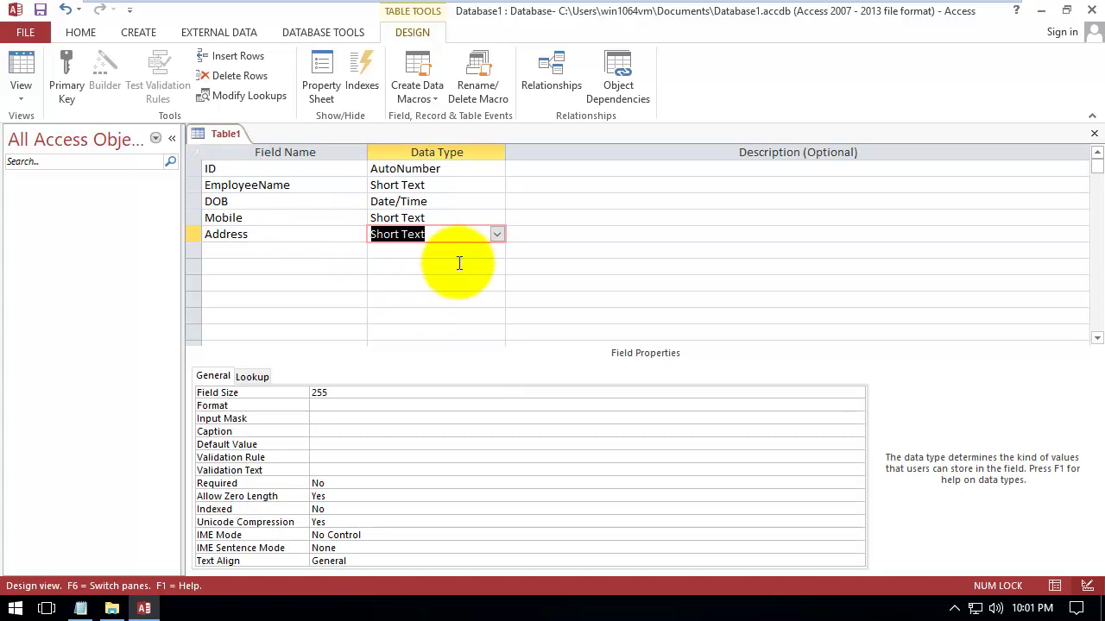
click(496, 234)
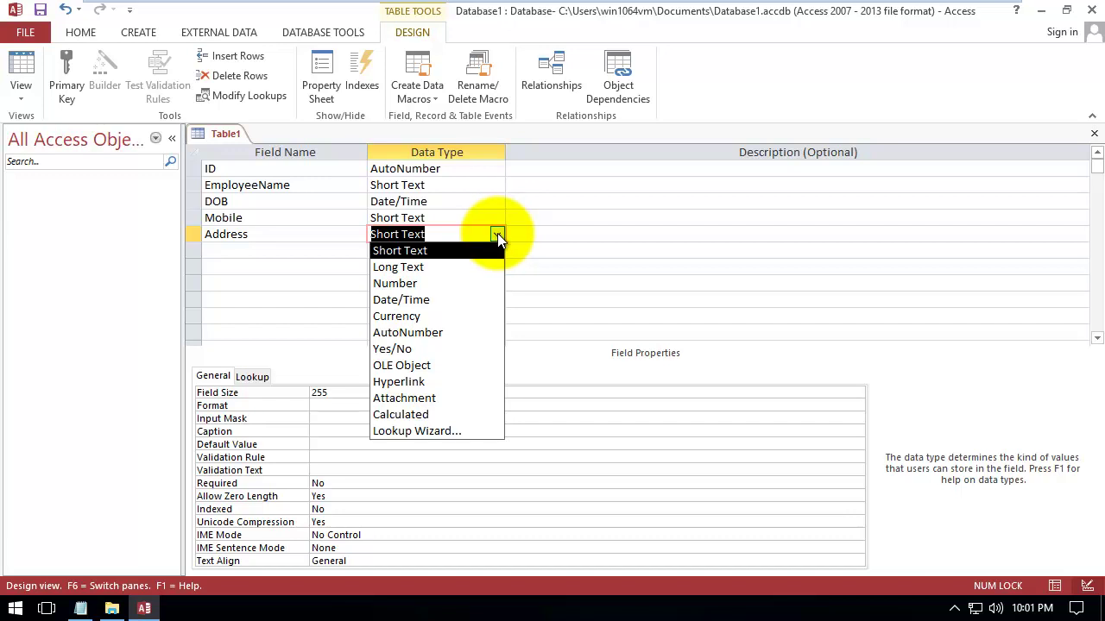
click(398, 267)
click(326, 250)
Add a Photo field with the Attachment data type
text(Photo)
key(Tab)
click(497, 252)
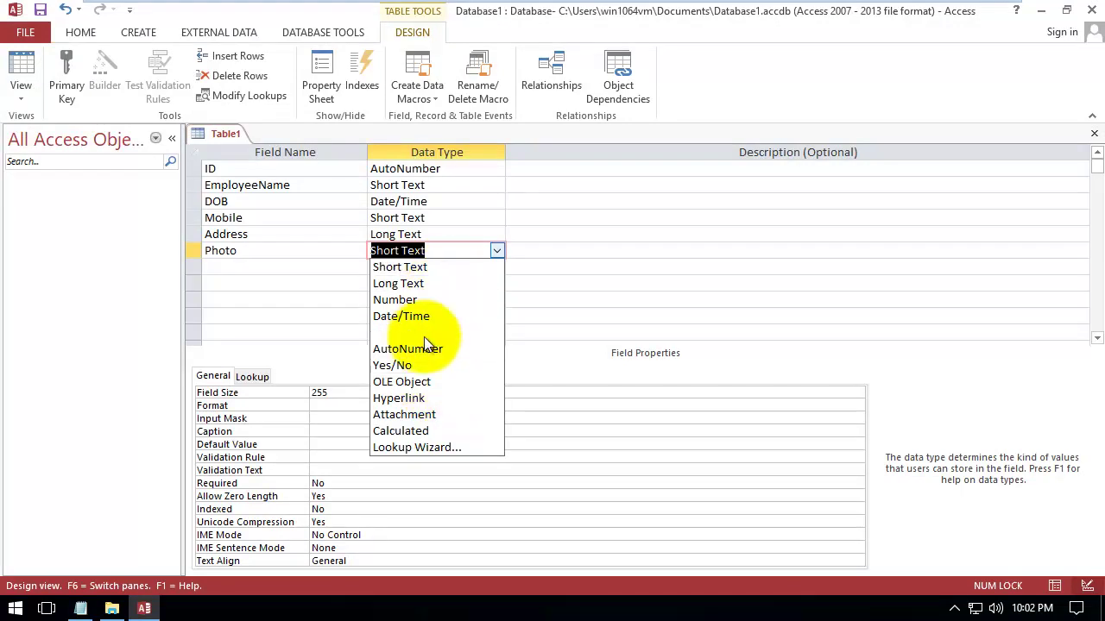
click(402, 415)
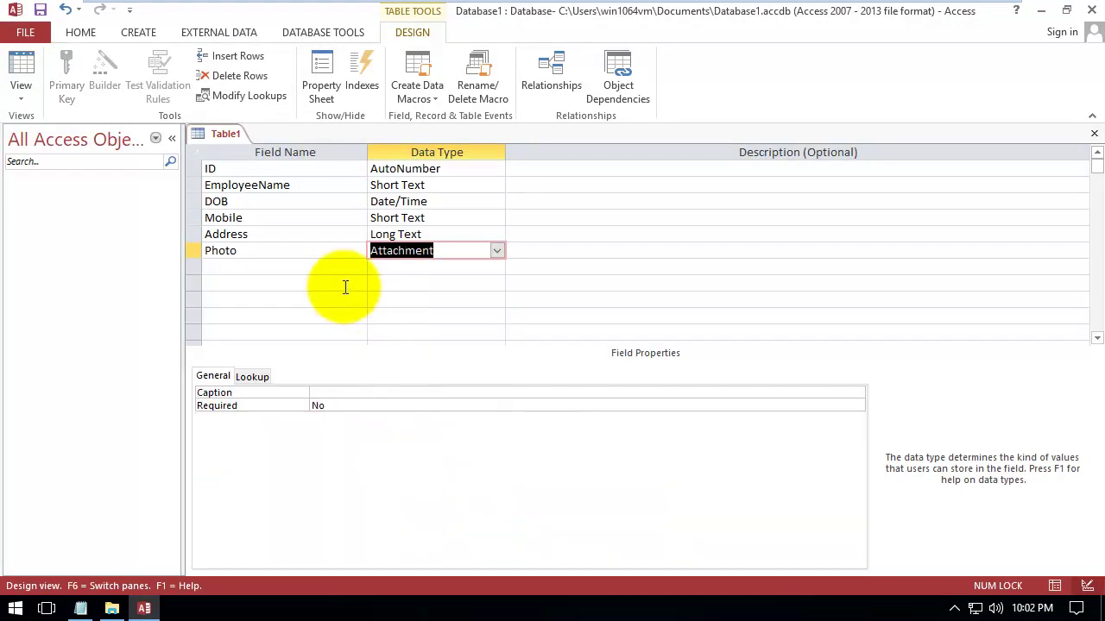
click(329, 263)
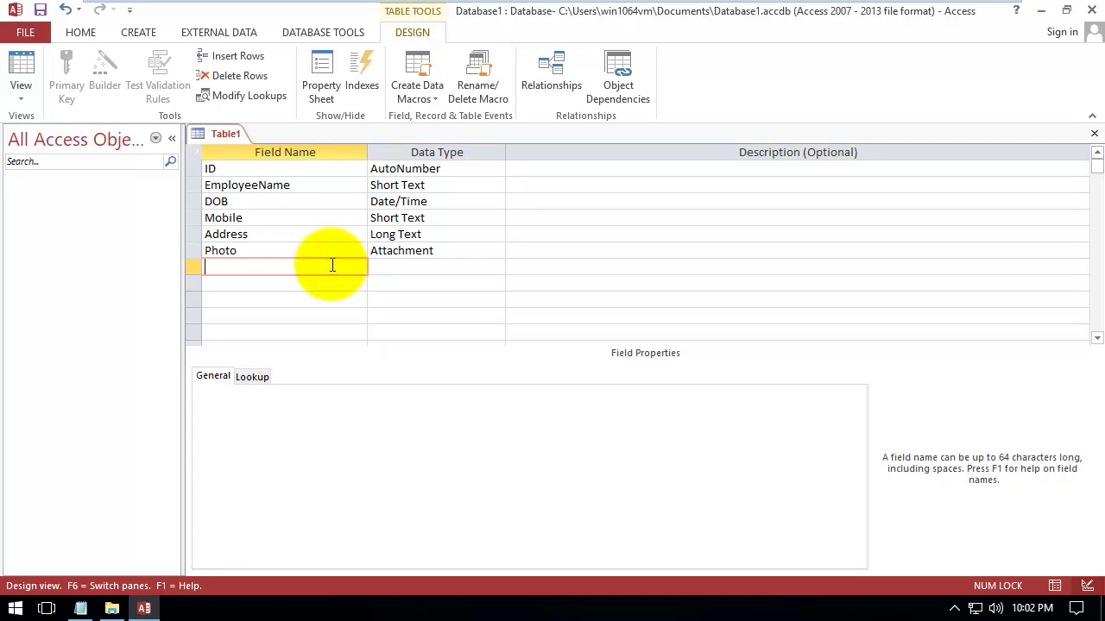
Add a Salary field, changing its type from Number to Currency
text(Salary)
key(Tab)
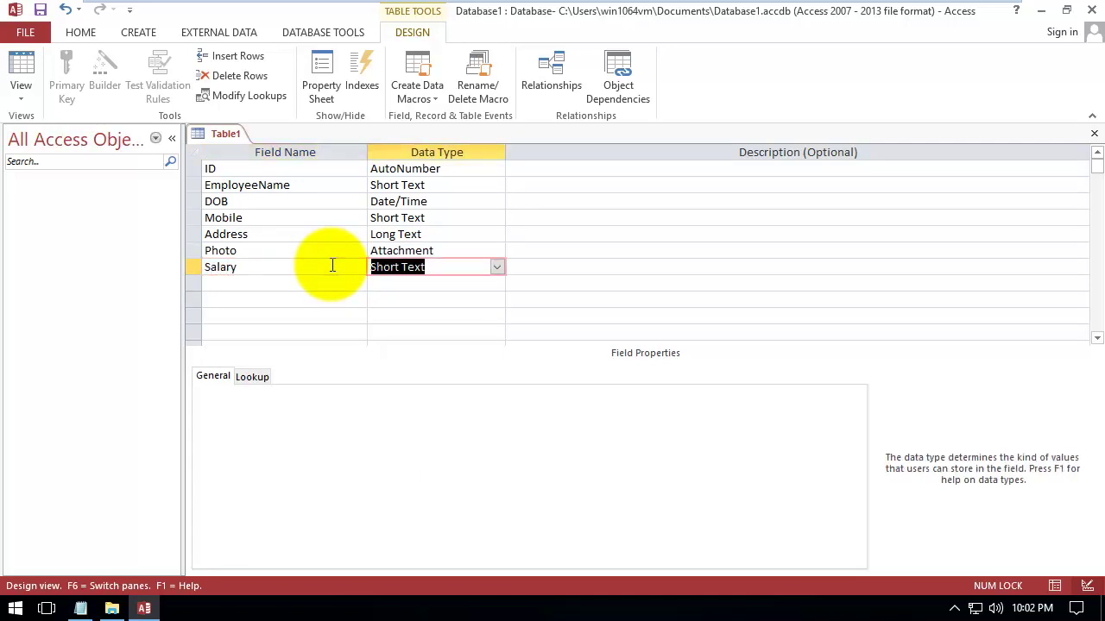
click(498, 268)
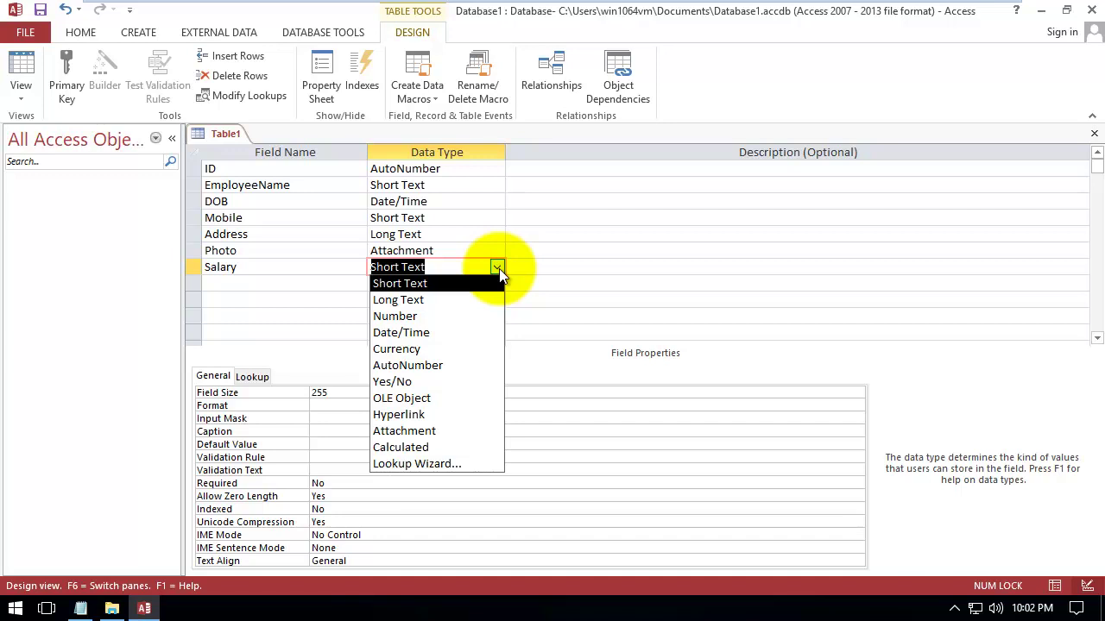
click(395, 316)
click(330, 284)
click(397, 267)
click(498, 270)
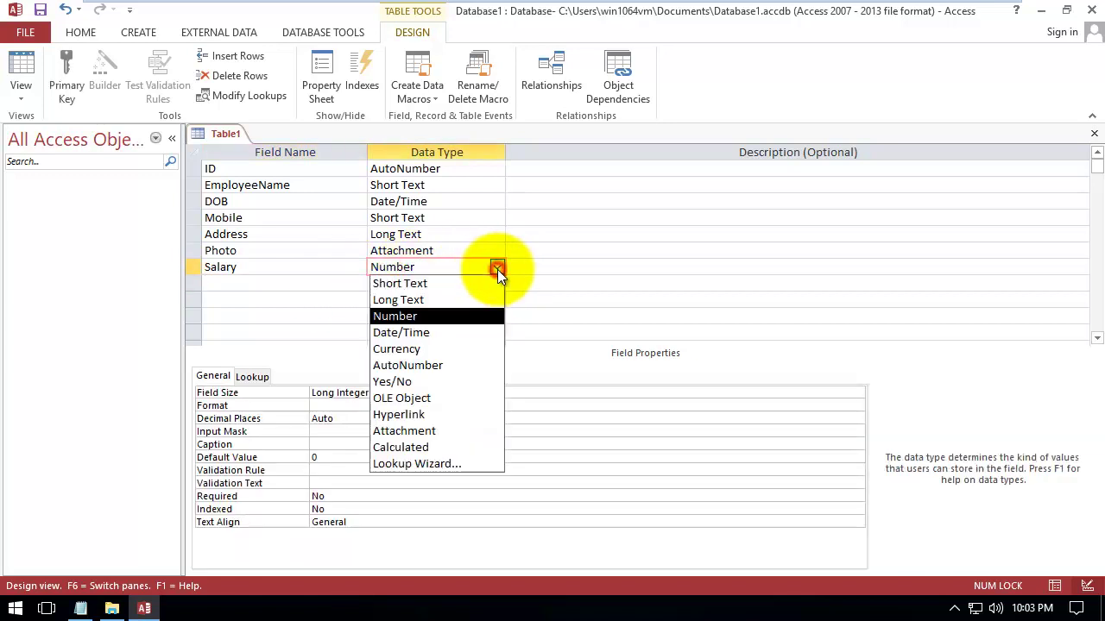
click(445, 348)
click(332, 285)
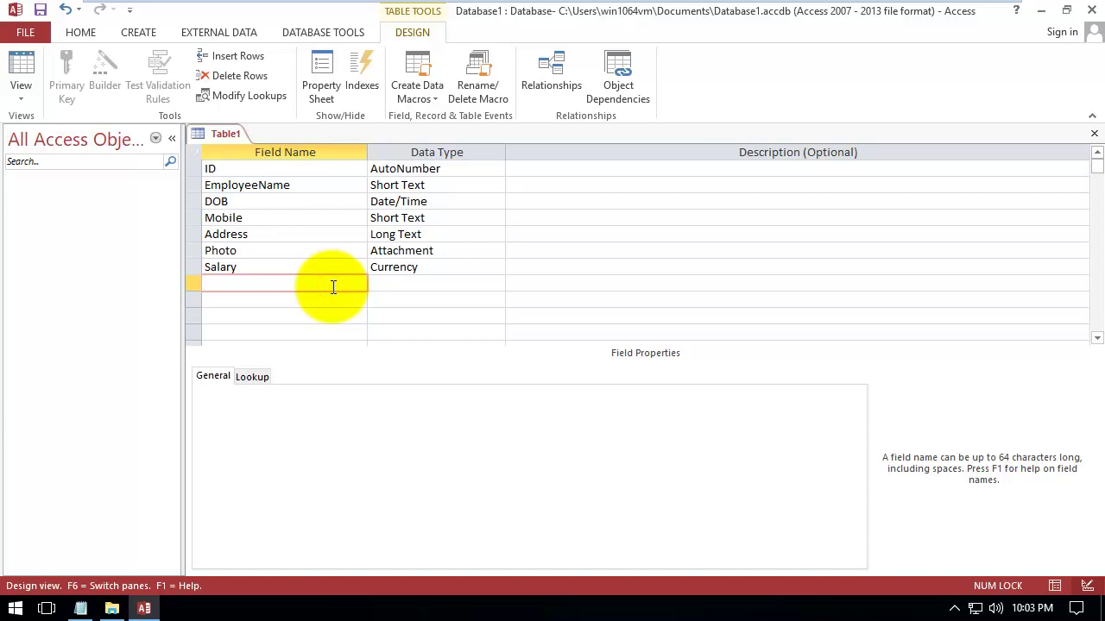
Add an Email field with the Hyperlink data type
text(Email)
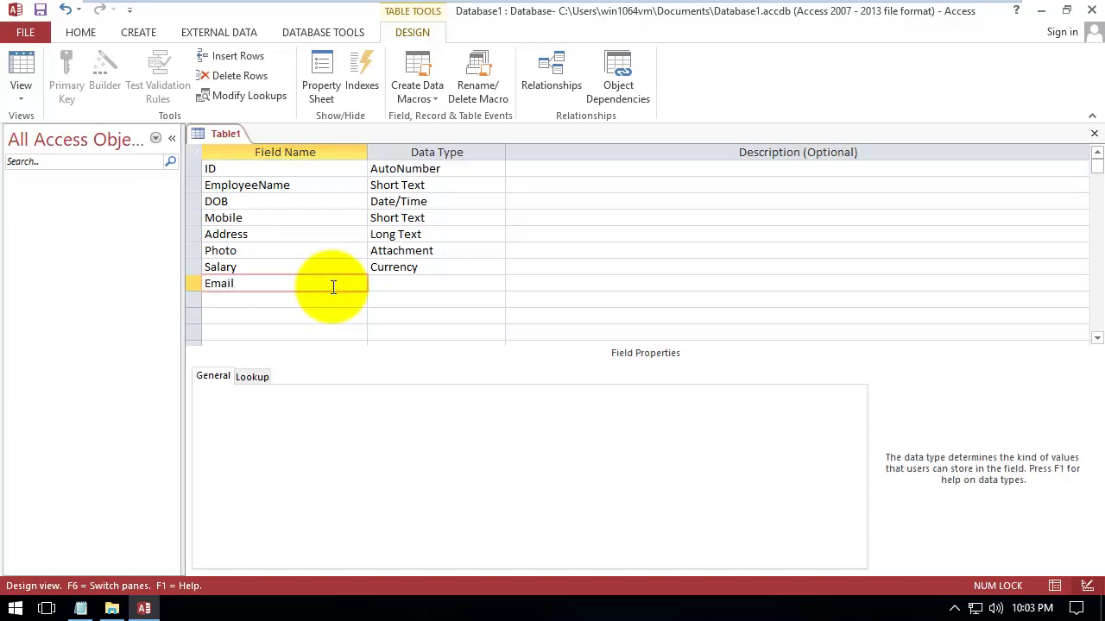
key(Tab)
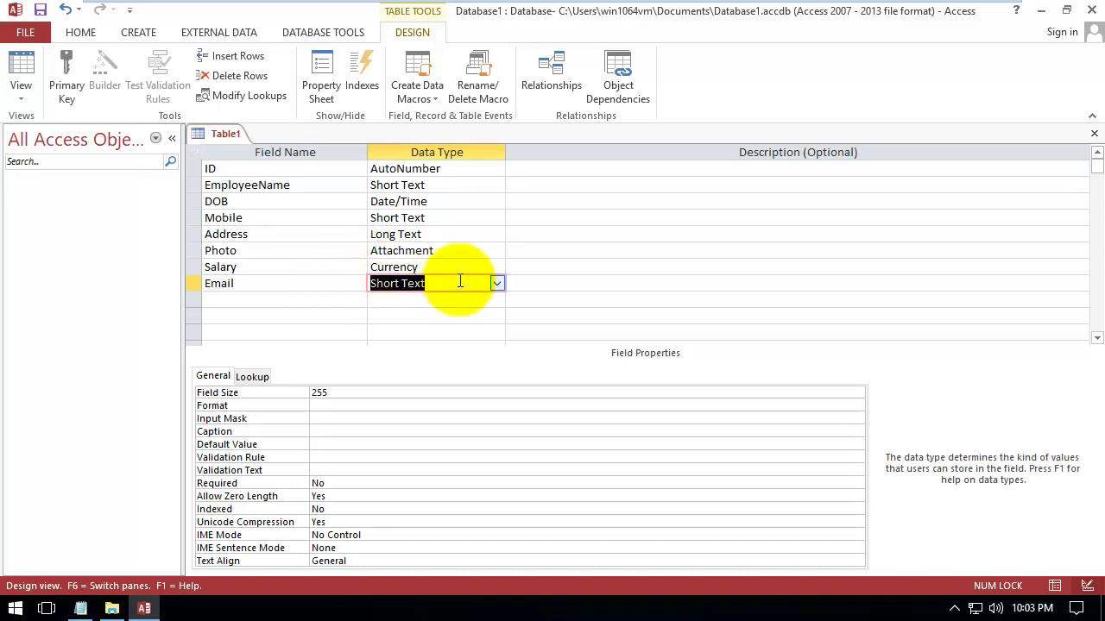
click(496, 283)
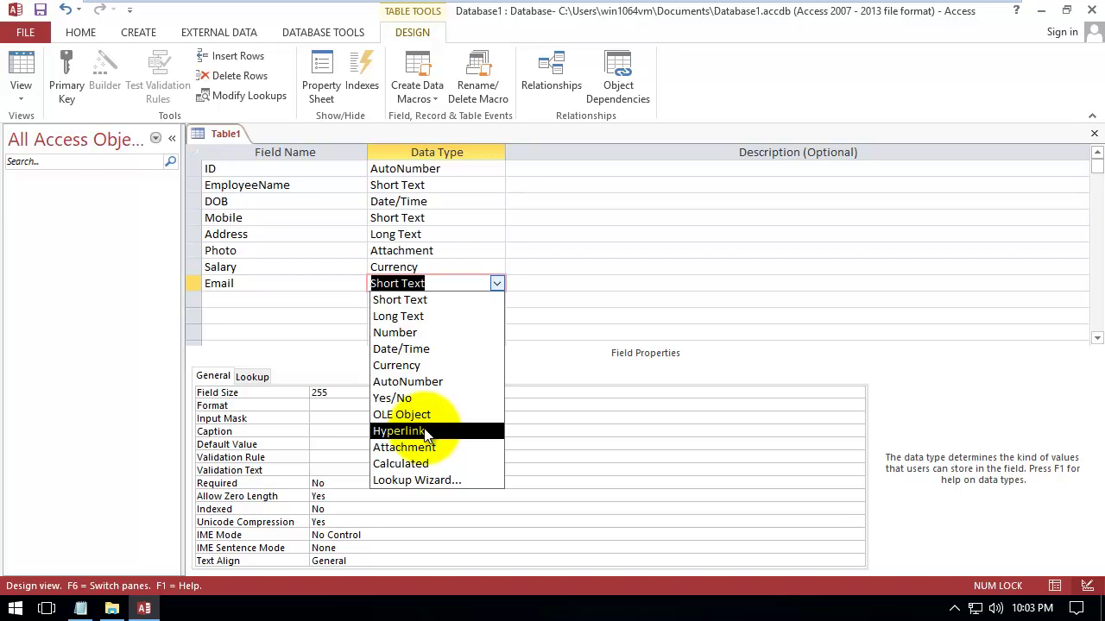
click(418, 436)
click(303, 299)
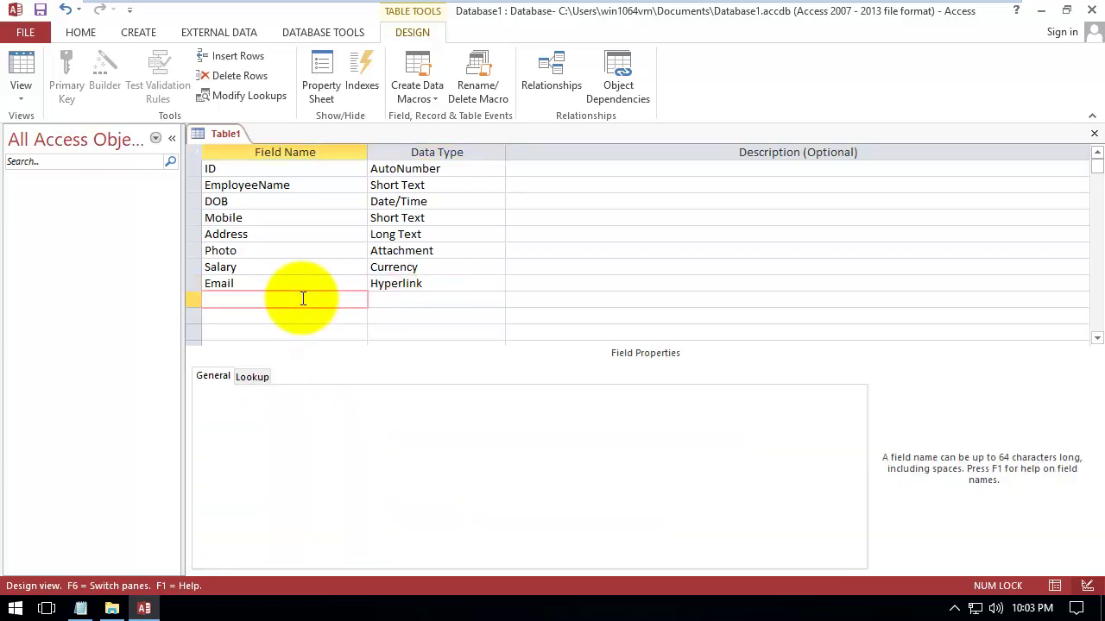
click(41, 12)
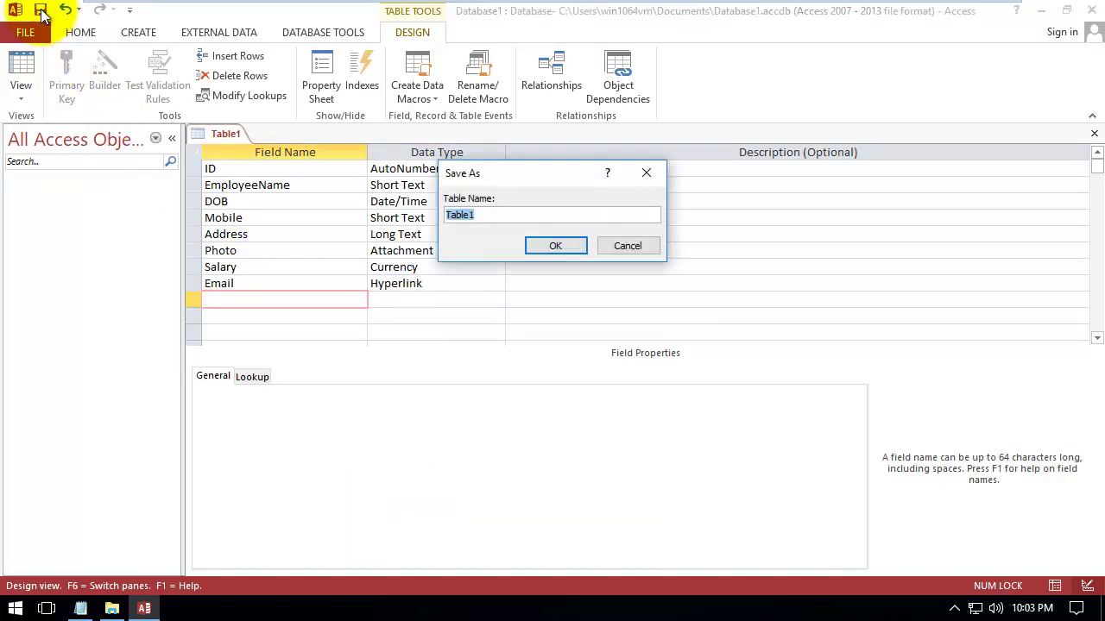
Save the table as 'TableEmployeees' and accept a primary key on ID
double_click(509, 215)
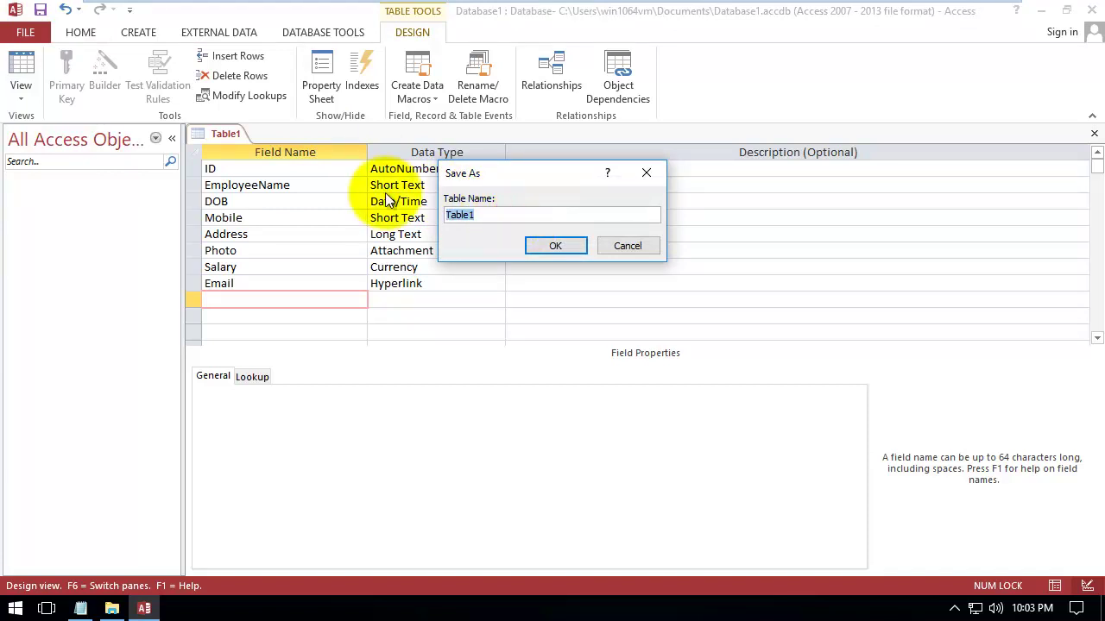
text(TableEmployeees)
key(Return)
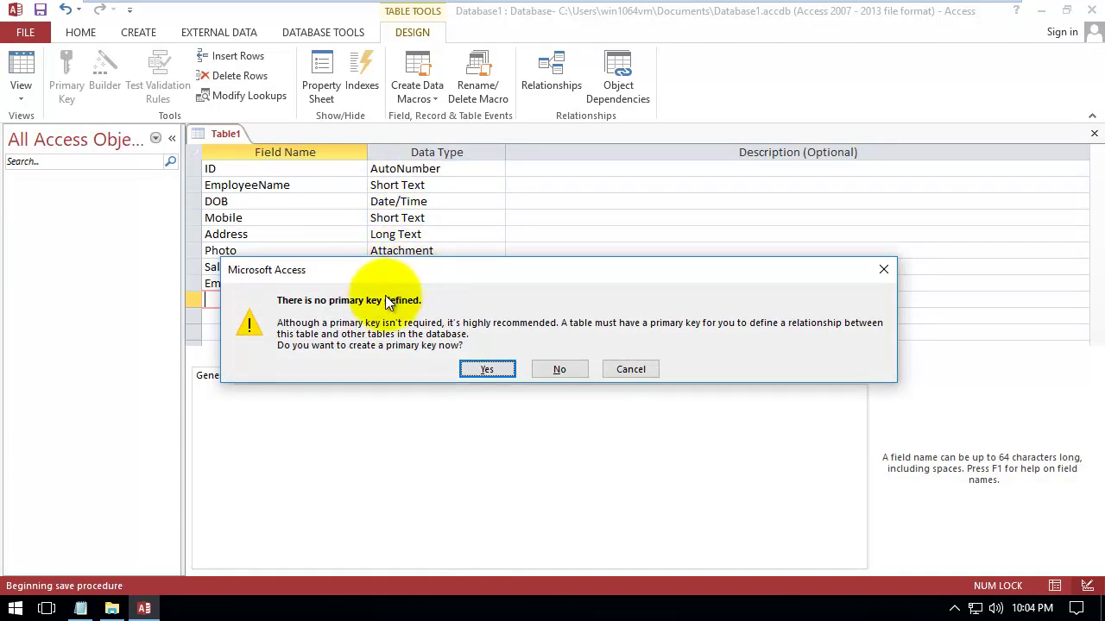
click(483, 368)
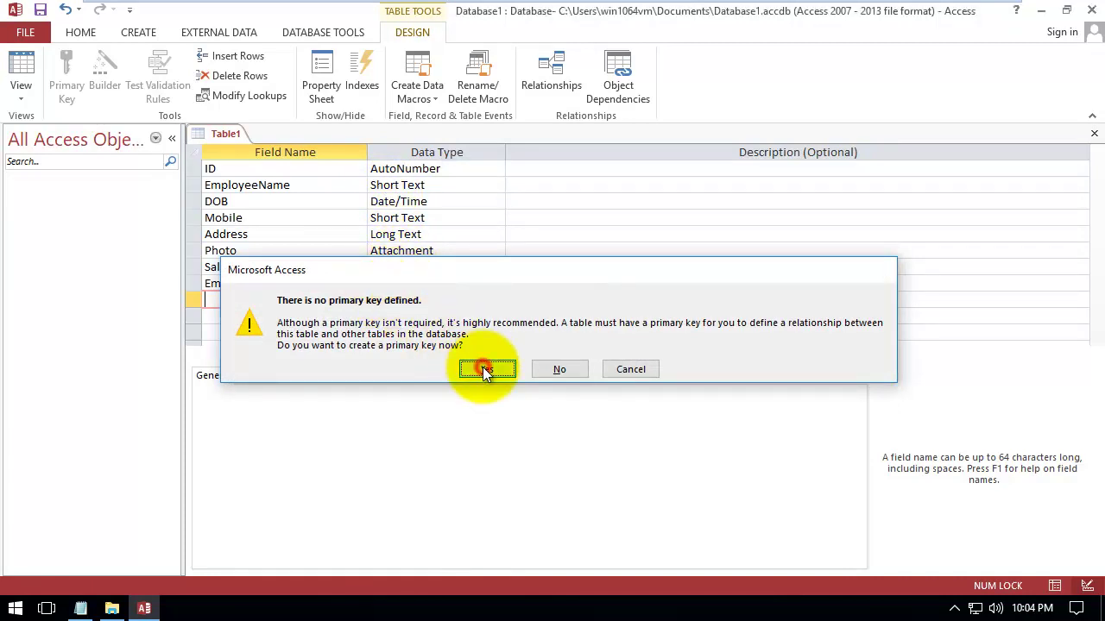
click(231, 167)
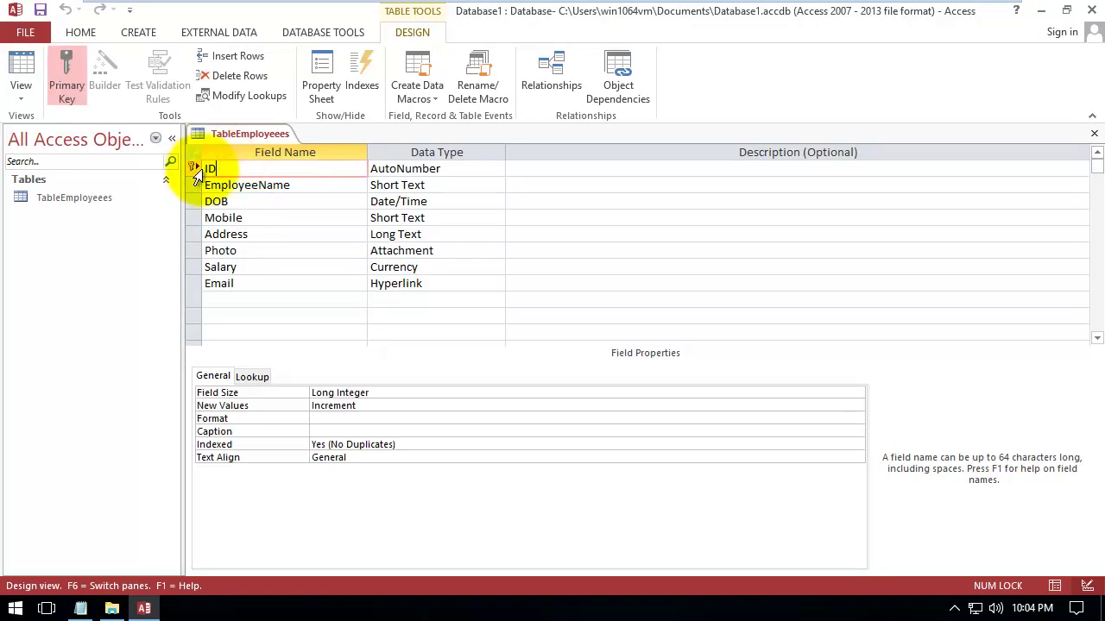
Close the table design and open TableEmployeees in Datasheet View
click(1094, 140)
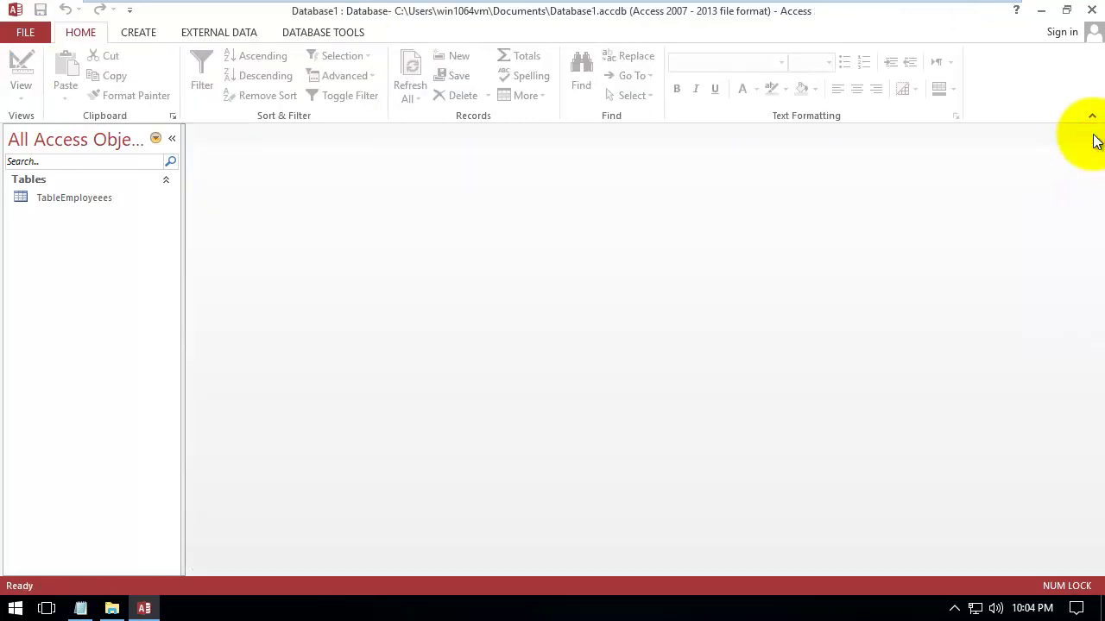
click(93, 199)
double_click(93, 197)
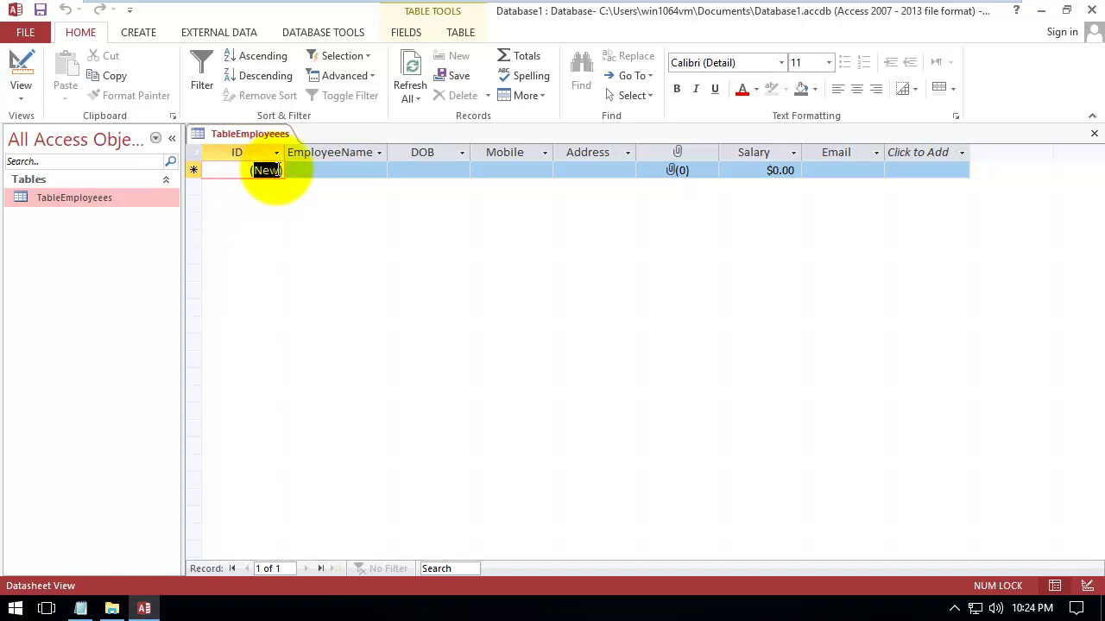
key(BackSpace)
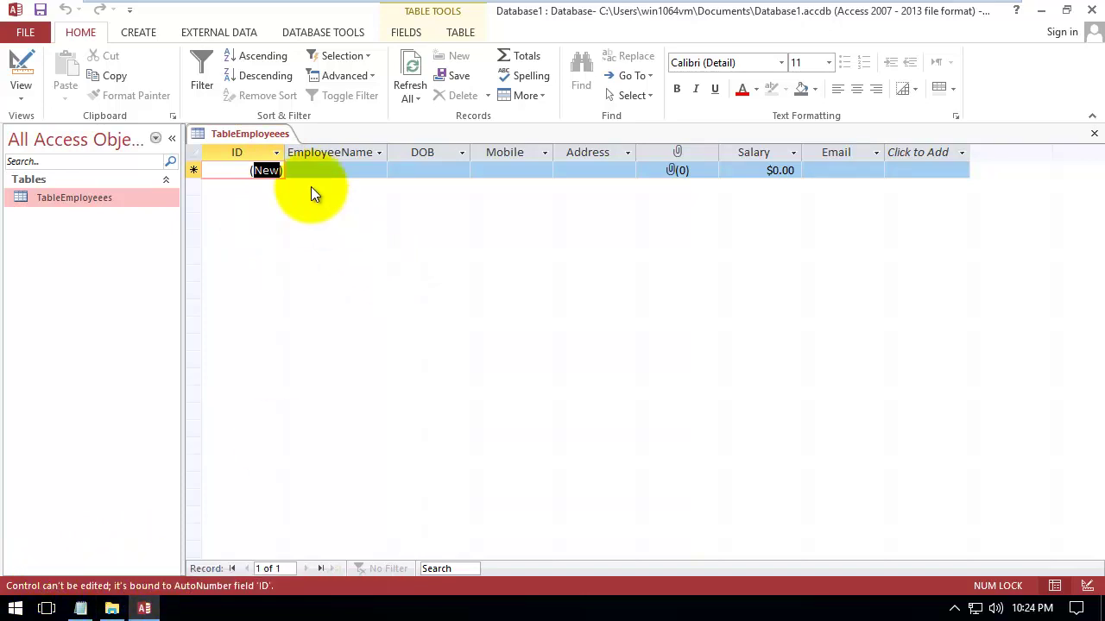
Enter the employee's name and pick 11/13/2017 as the date of birth
click(333, 172)
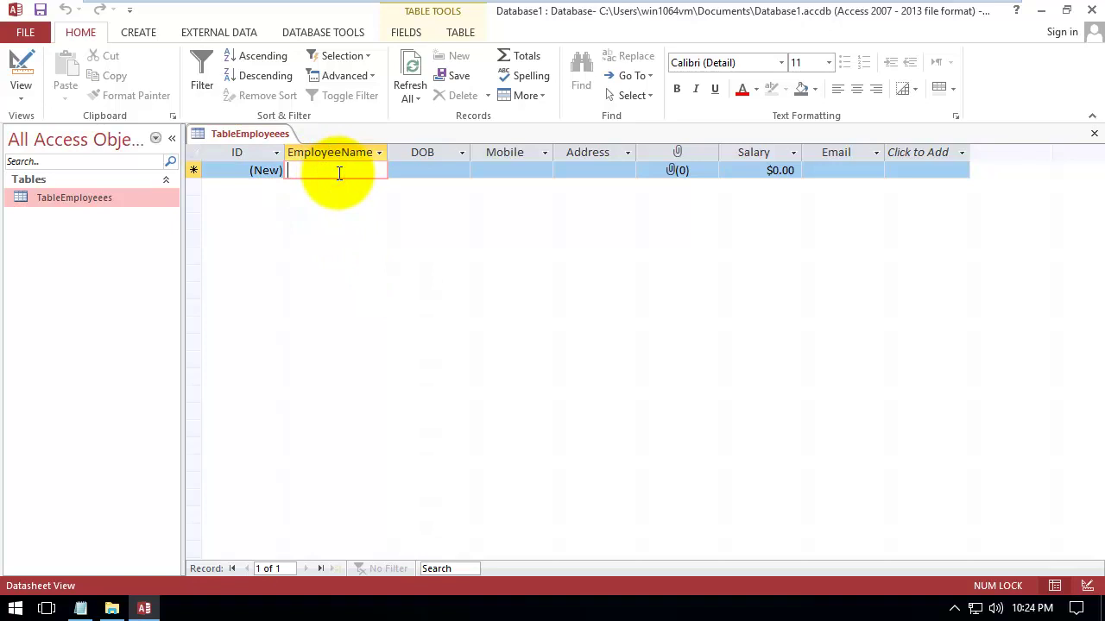
text(blnd)
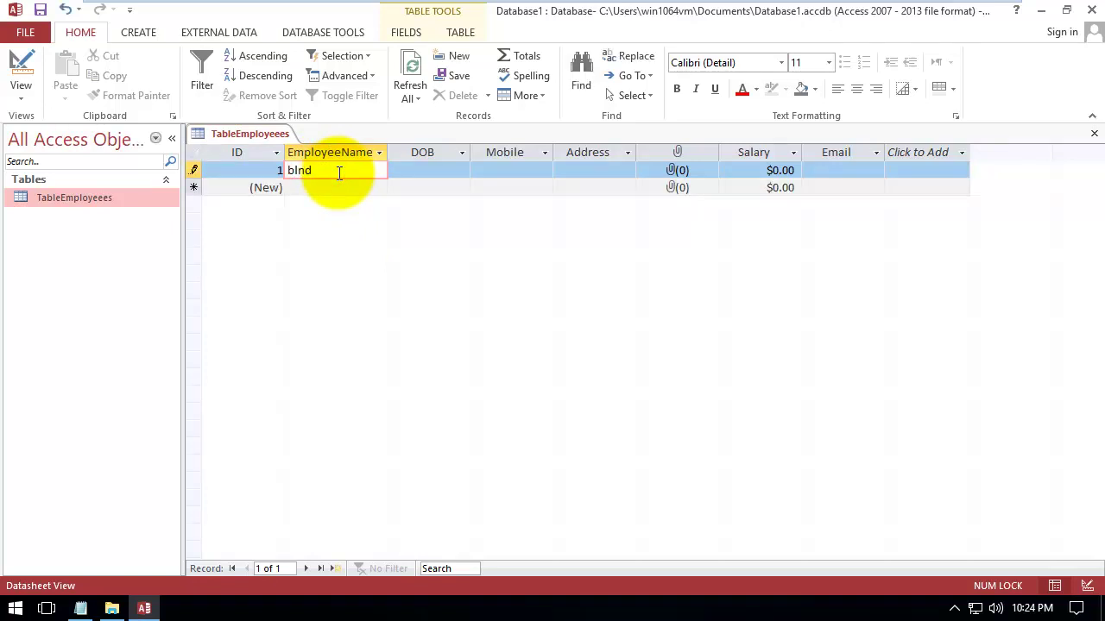
key(Tab)
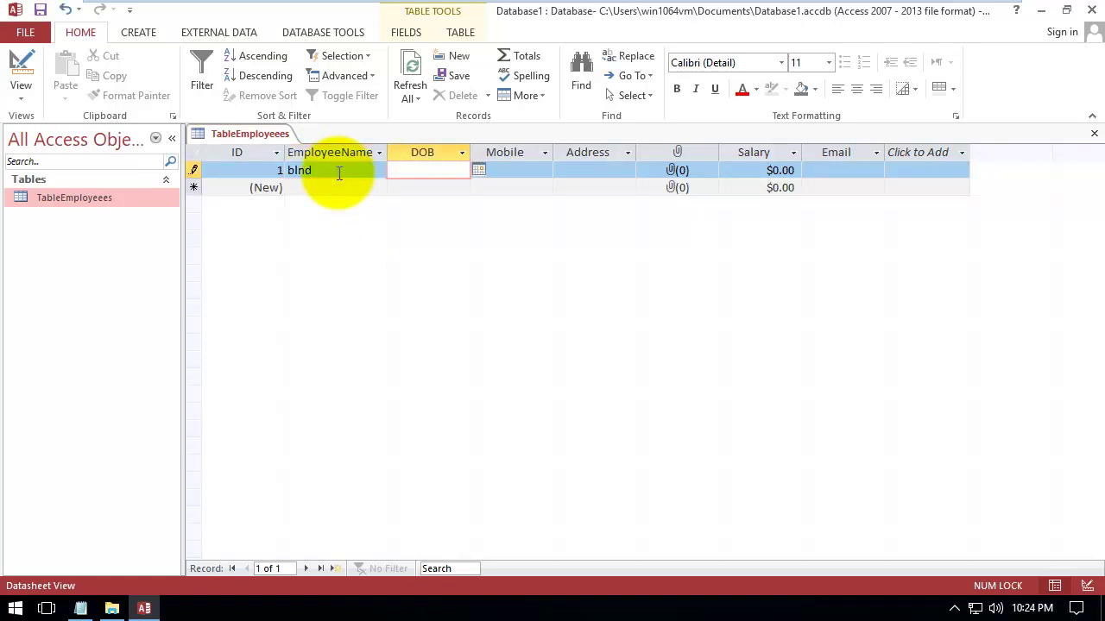
click(478, 170)
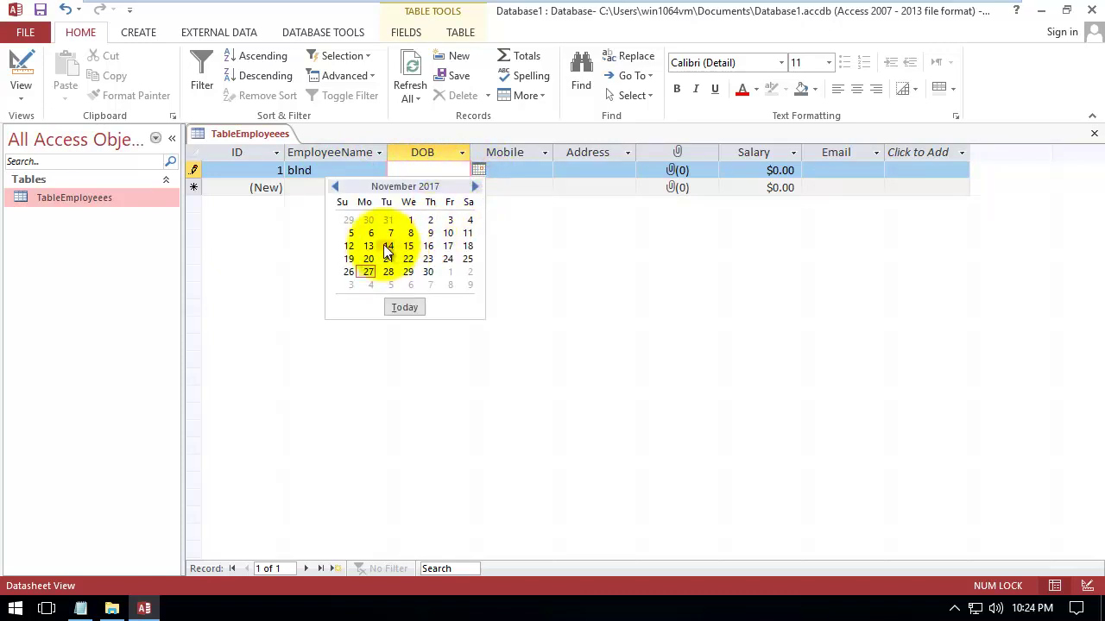
click(370, 246)
Fill in the employee's mobile number and address for record 1
click(519, 173)
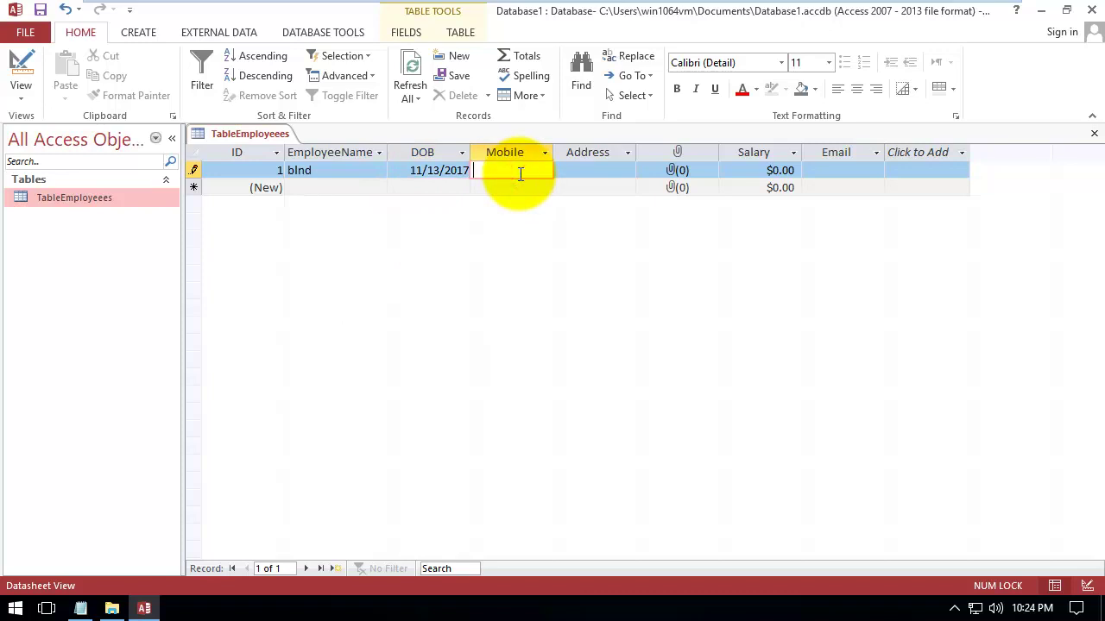
text(+00000125215)
click(571, 172)
text(address of the employee)
click(681, 170)
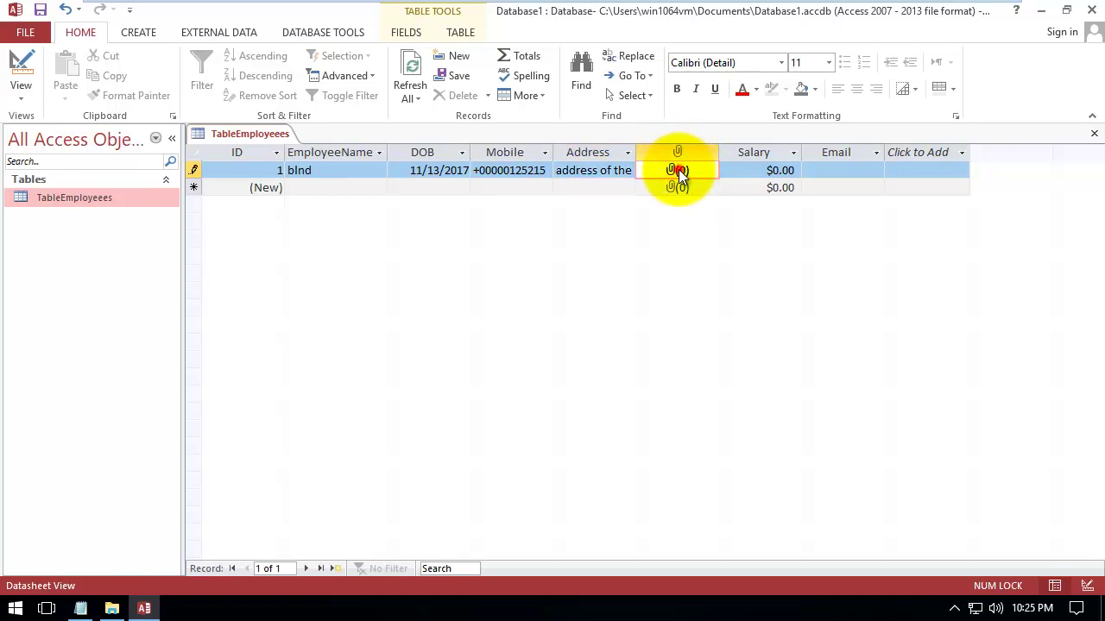
Attach the User1.png picture from Pictures to record 1's attachment field
double_click(680, 172)
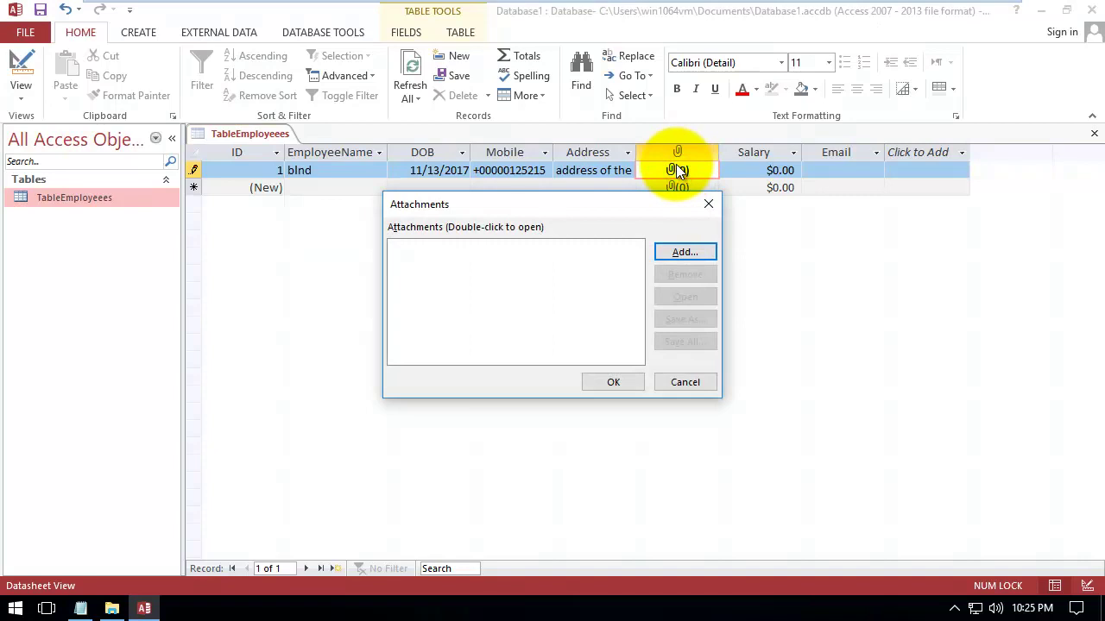
drag(629, 202, 563, 164)
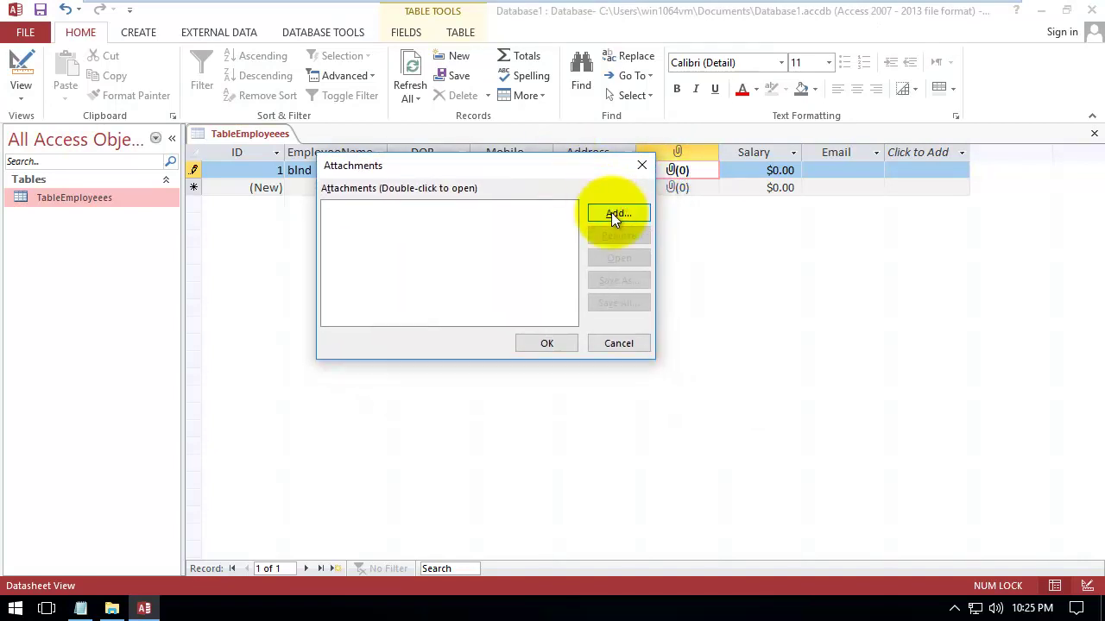
click(611, 212)
click(676, 259)
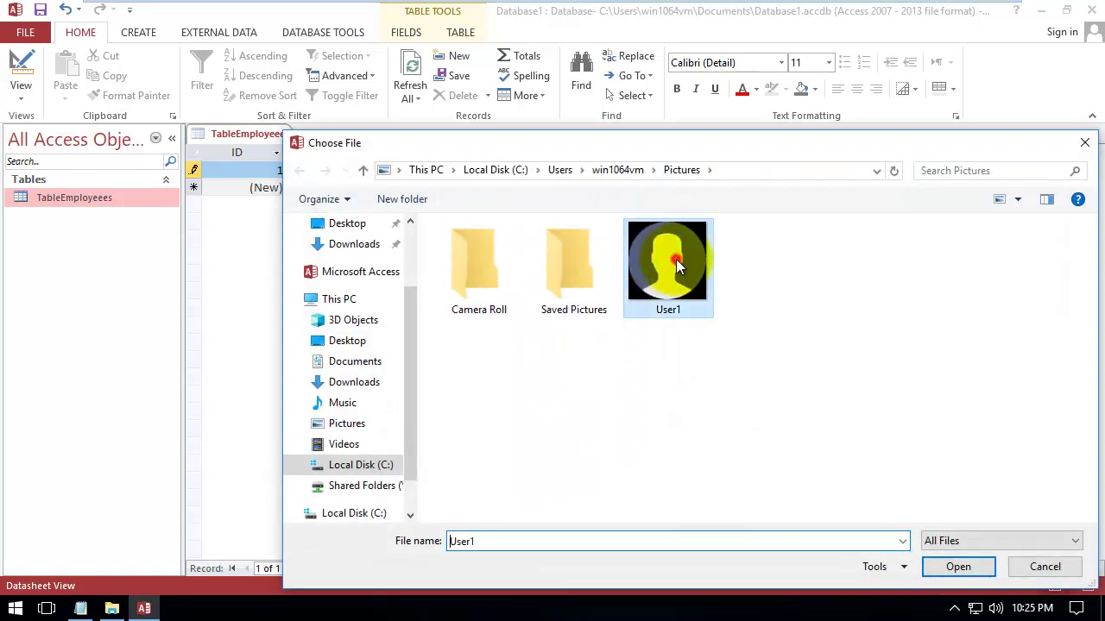
double_click(676, 259)
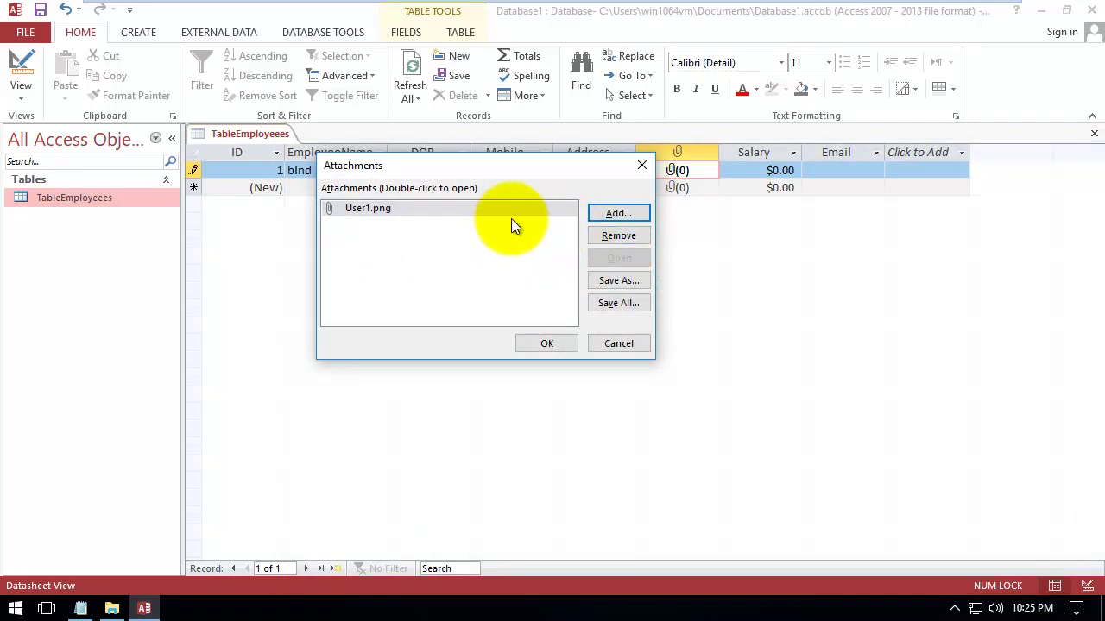
click(616, 213)
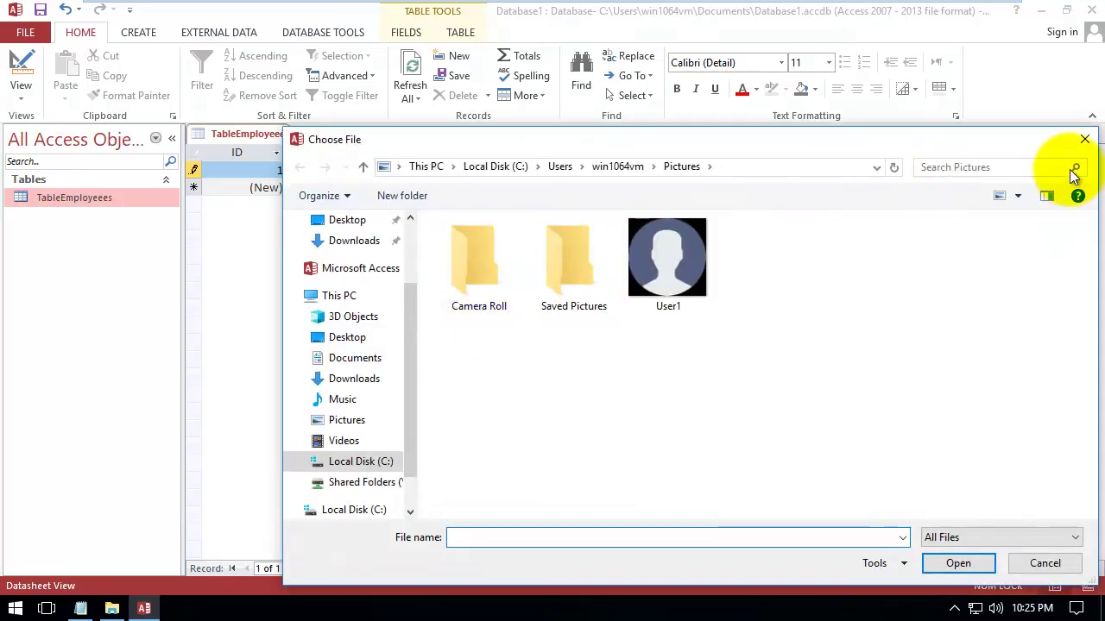
click(1084, 139)
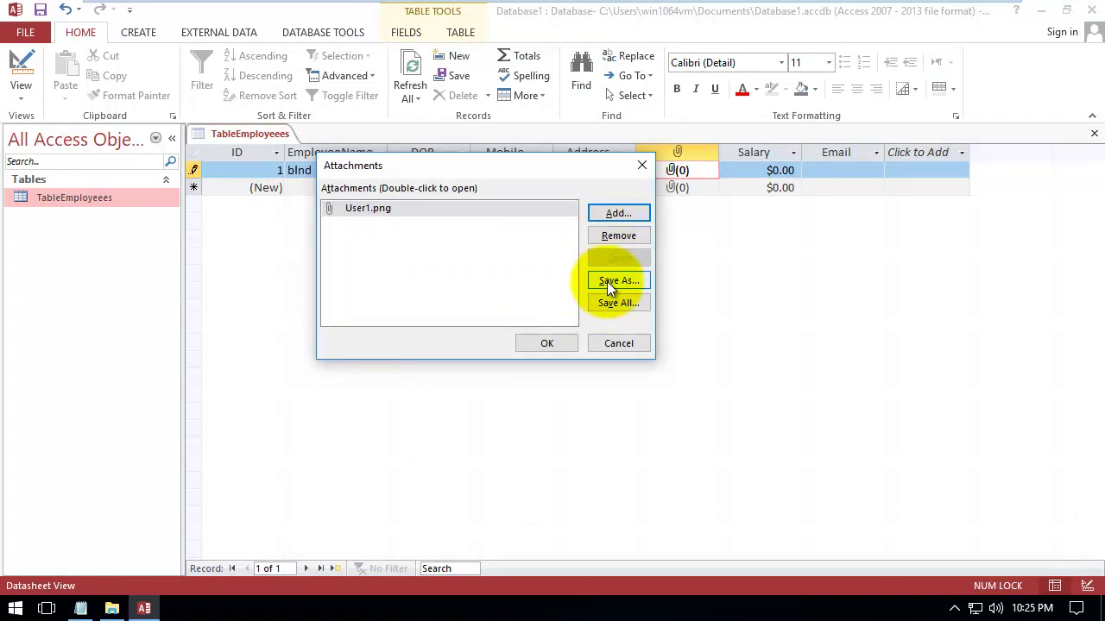
click(545, 345)
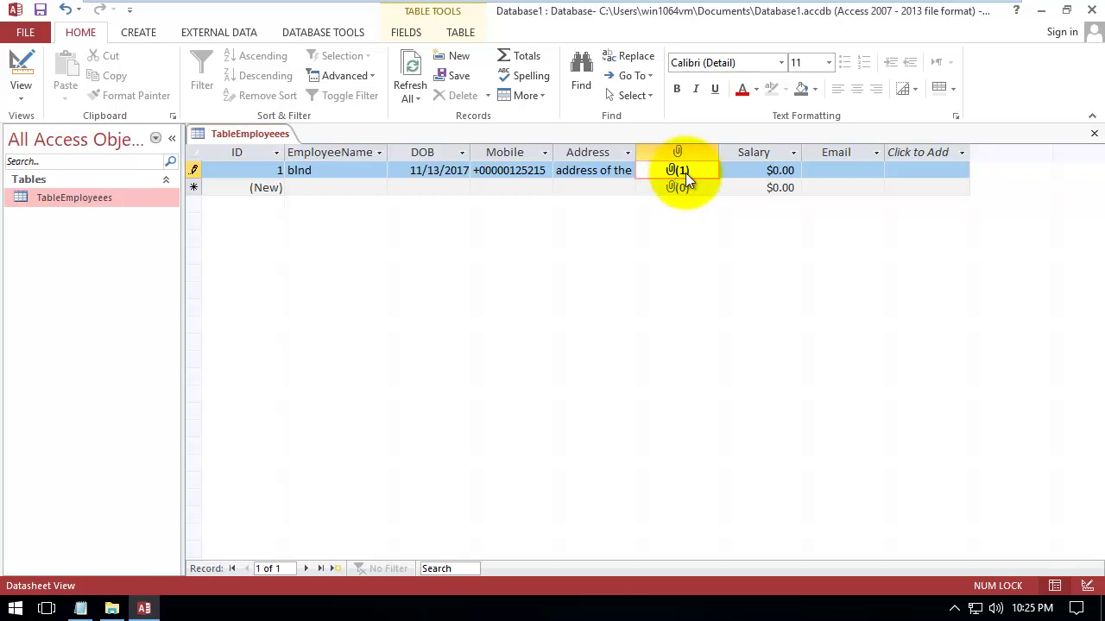
Replace the first employee's salary with 100
click(736, 175)
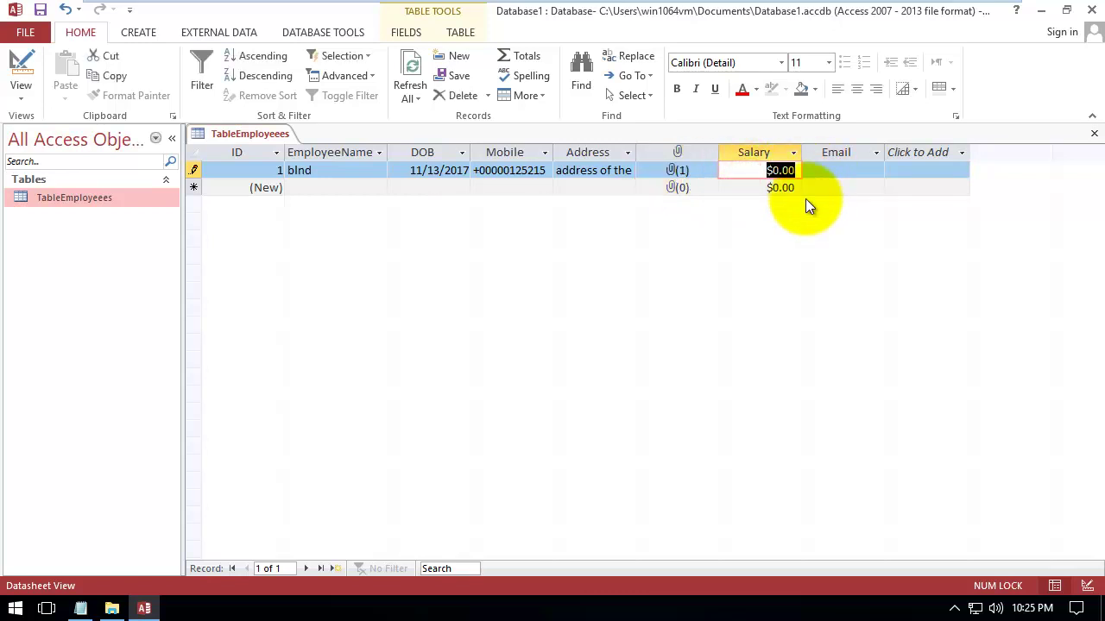
click(769, 170)
drag(769, 170, 765, 171)
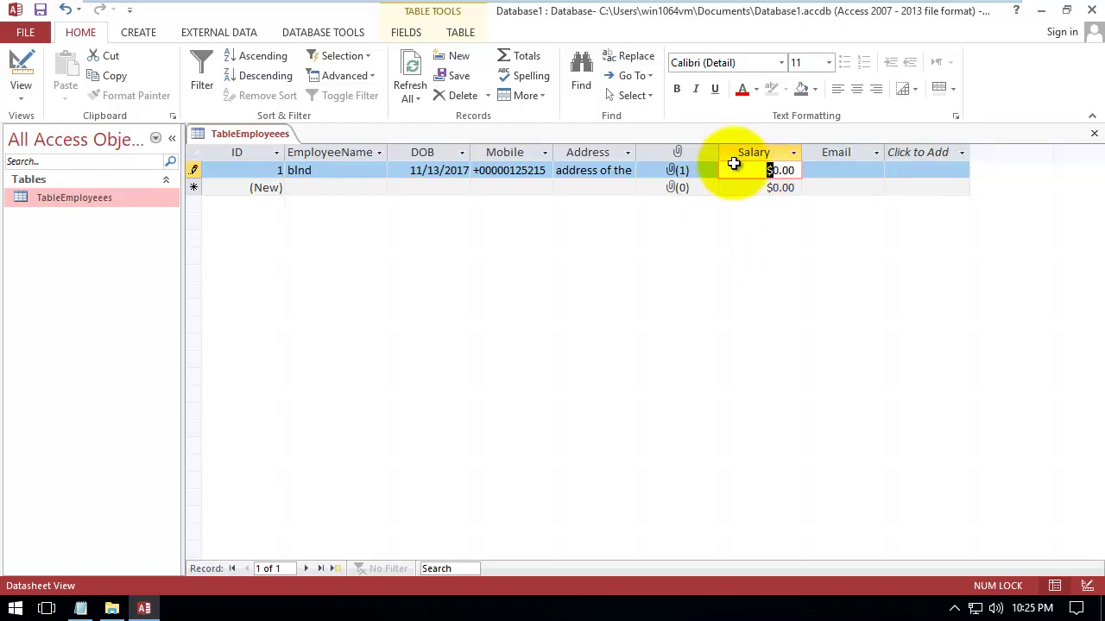
click(734, 168)
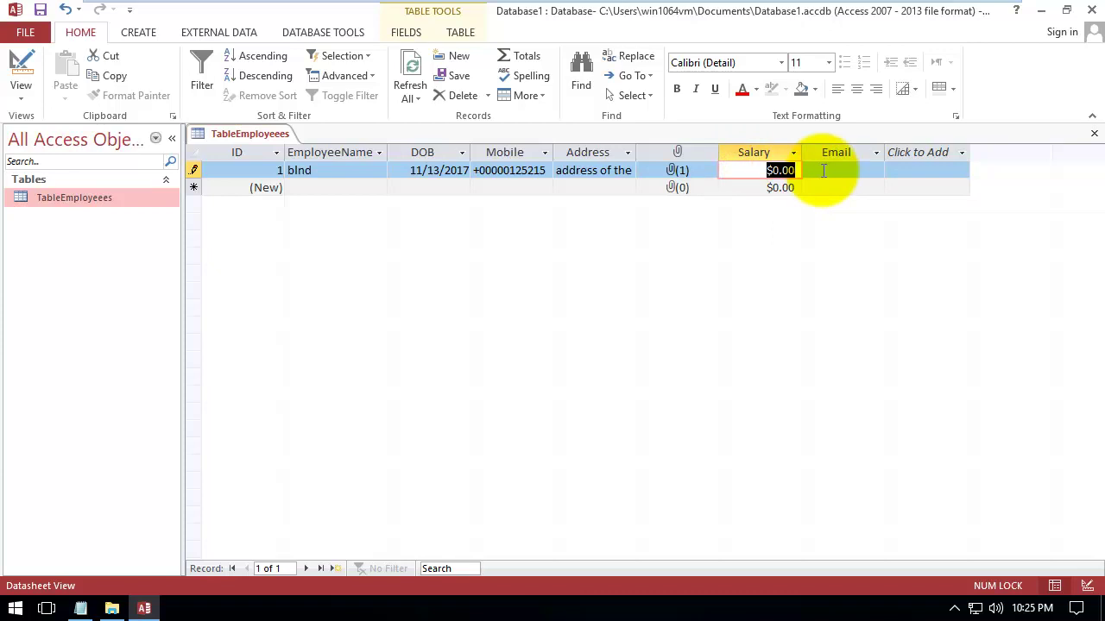
text(100)
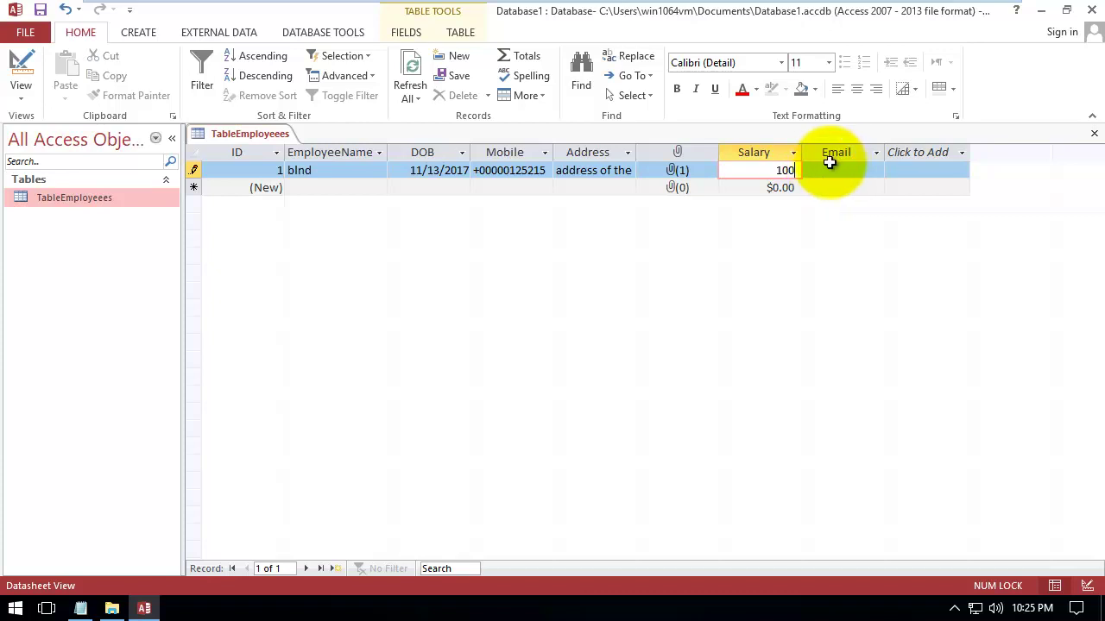
Enter the employee's e-mail address in Email and widen the Email column to show it fully
click(833, 169)
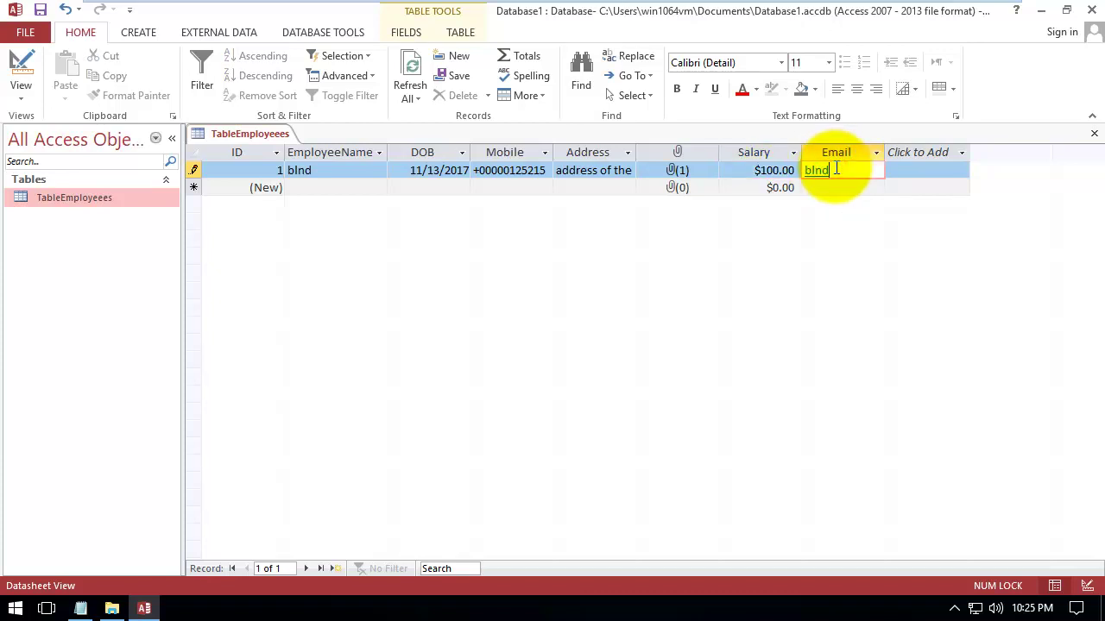
click(760, 172)
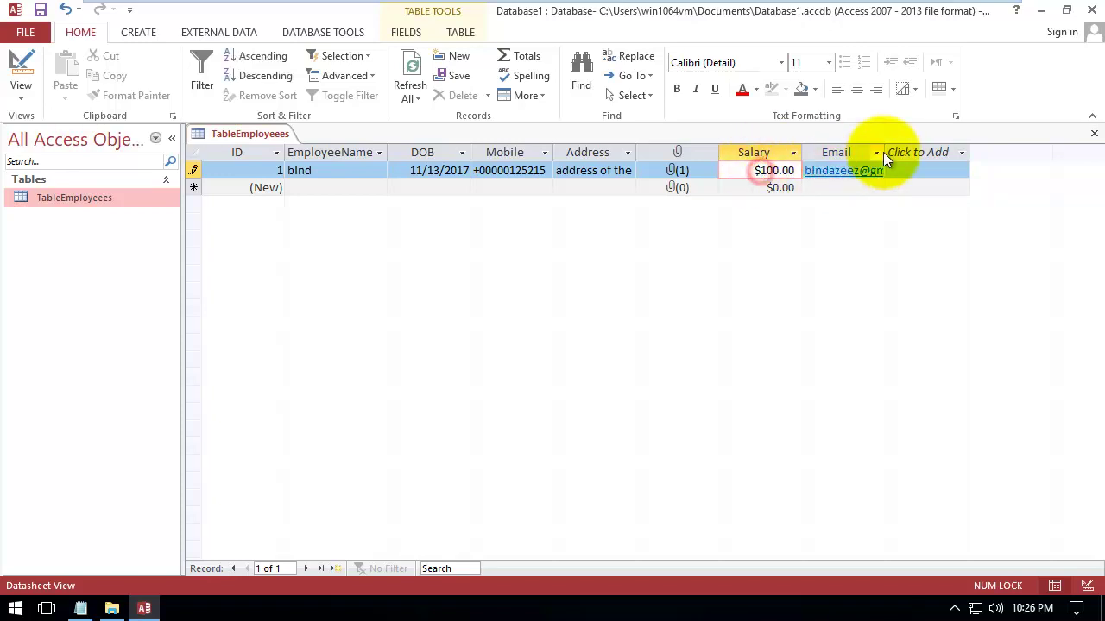
drag(884, 151, 954, 155)
click(958, 155)
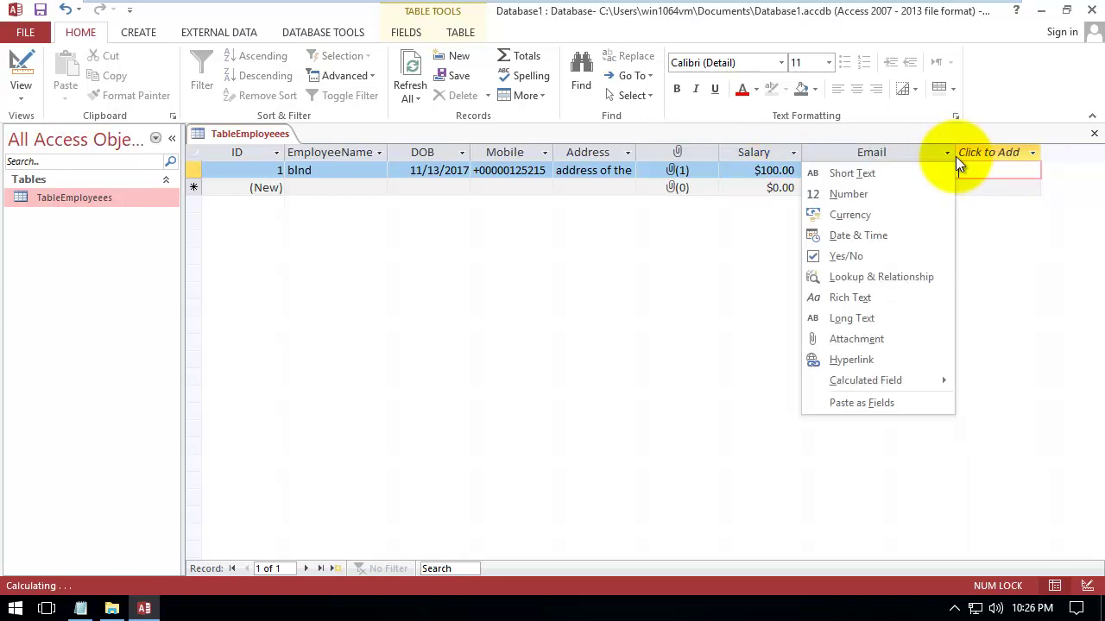
click(976, 173)
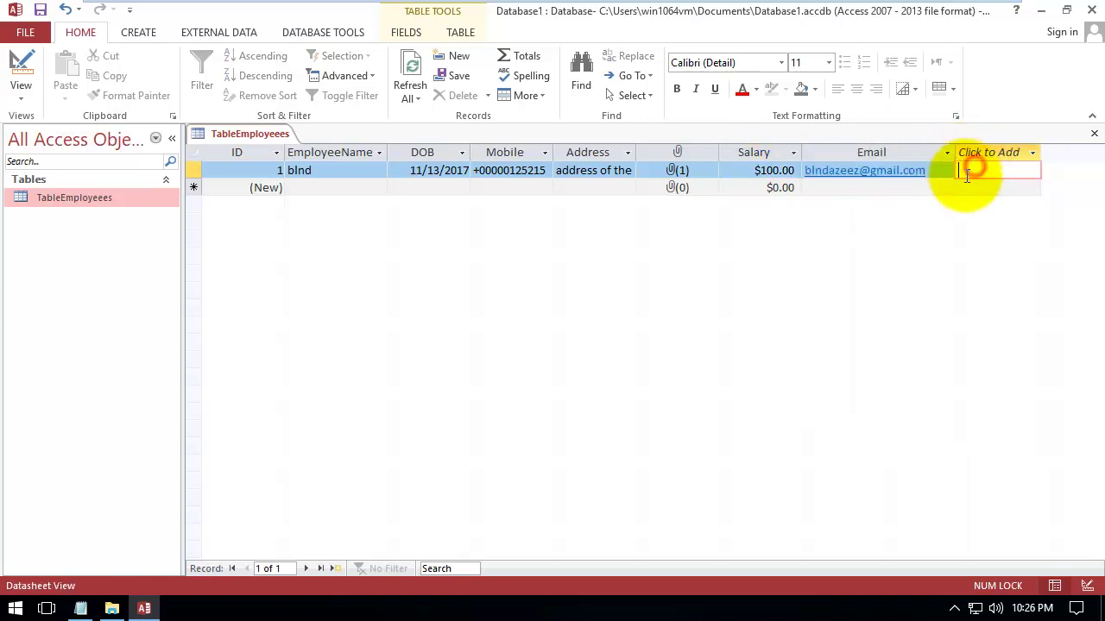
Close the Mail window opened by the e-mail link, then type the next employee's name in a new record
click(888, 177)
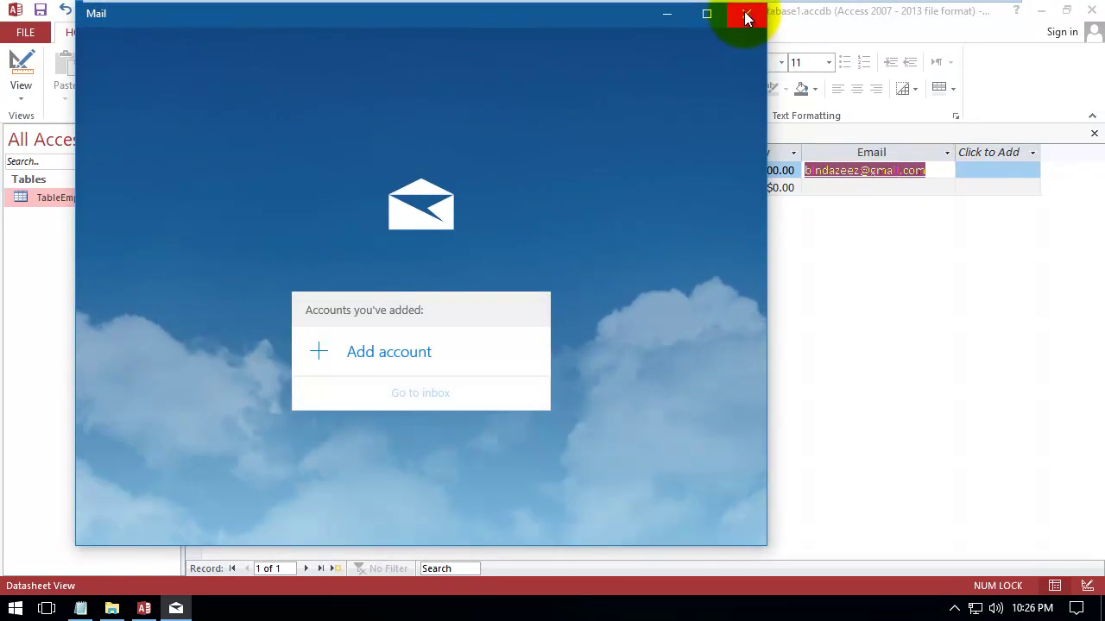
click(747, 18)
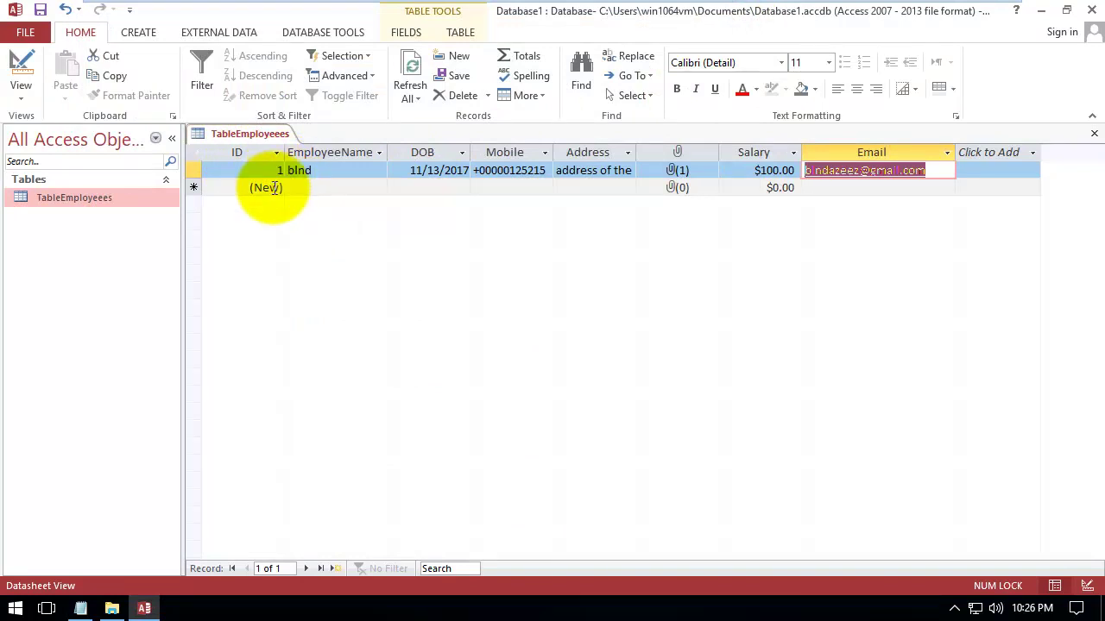
click(320, 189)
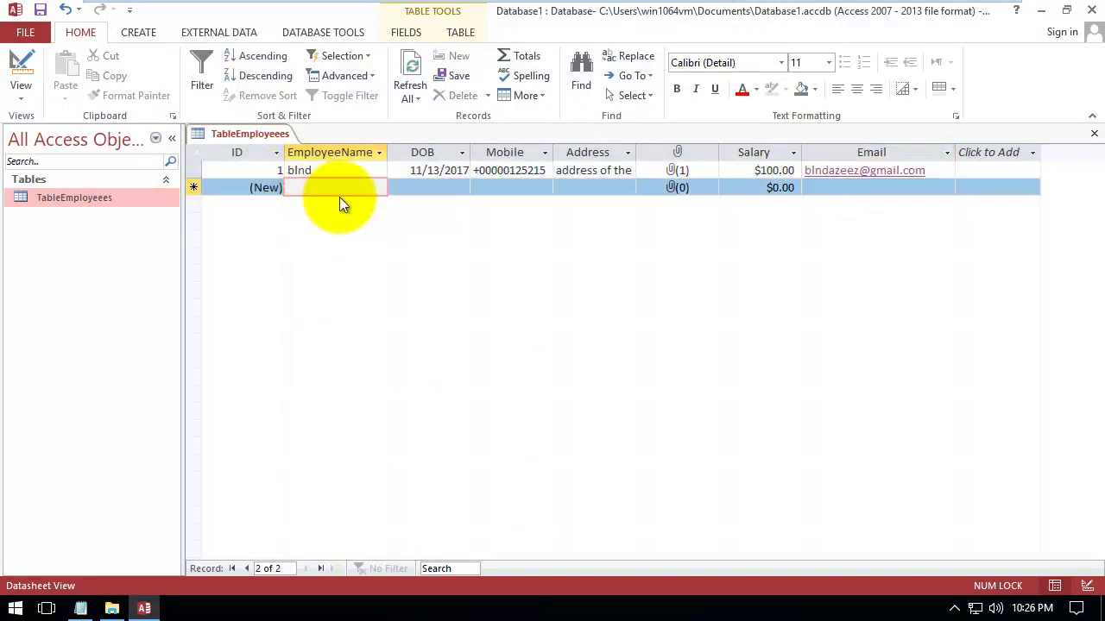
text(john)
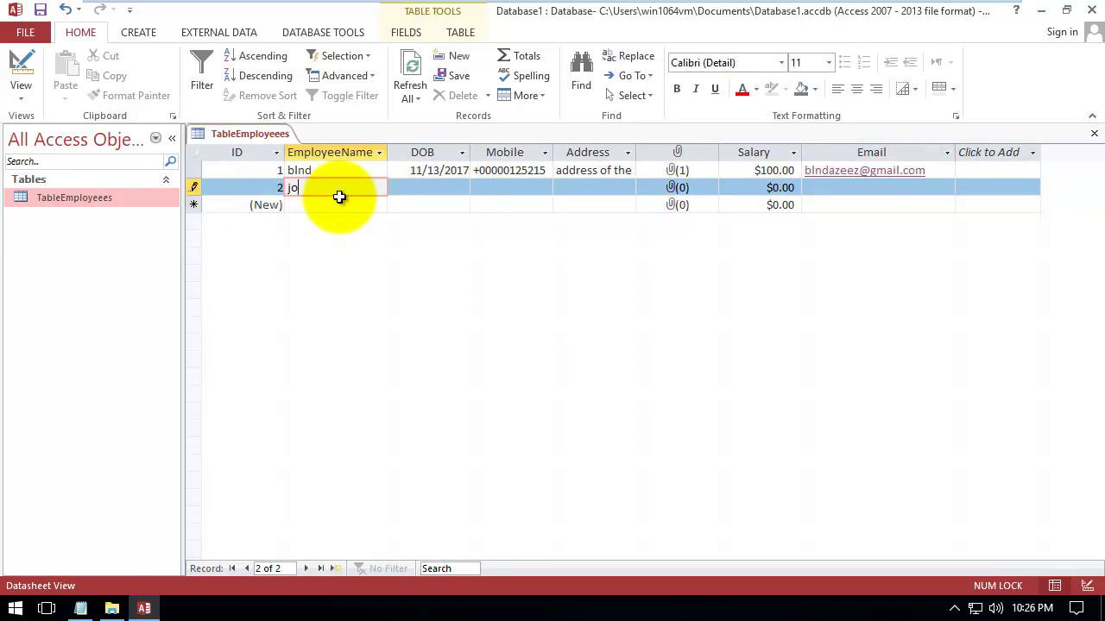